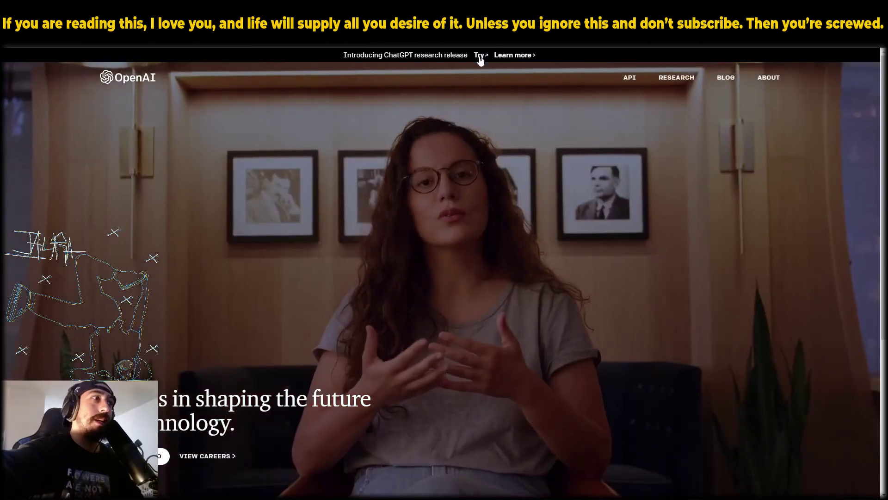
Open ChatGPT from the OpenAI homepage and ask "Can you help me gather information based on certain questions I have?".
{"action": "left_click", "coordinate": [479, 56]}
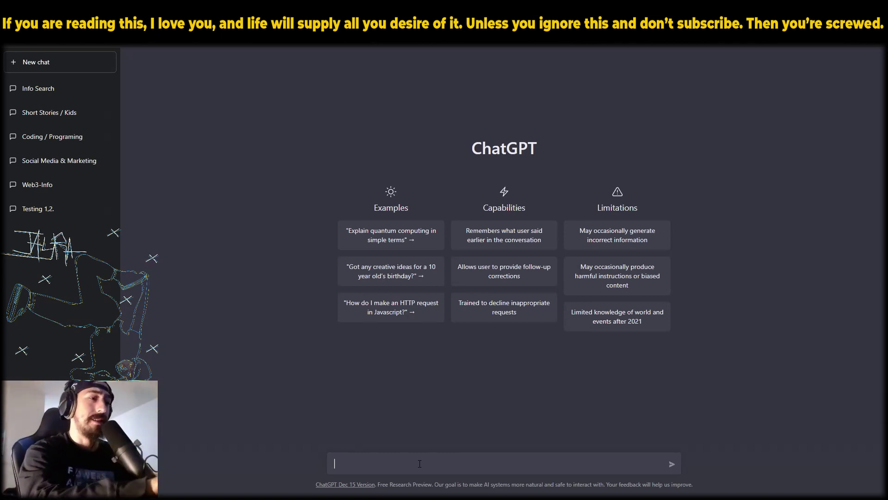
{"action": "type", "text": "Can you "}
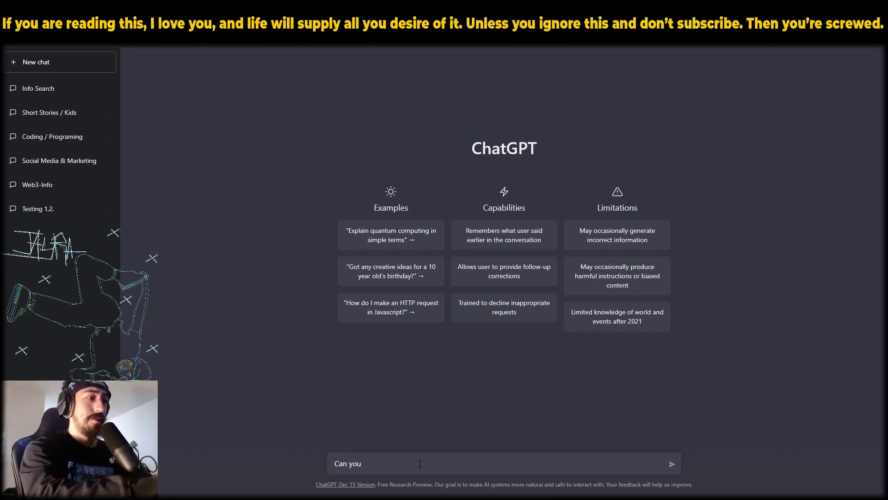
{"action": "type", "text": "help me gather in"}
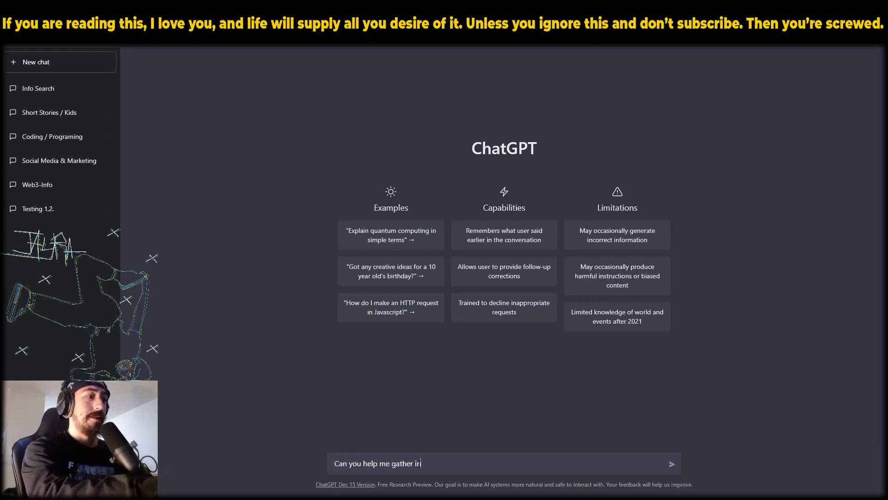
{"action": "type", "text": "formation based o"}
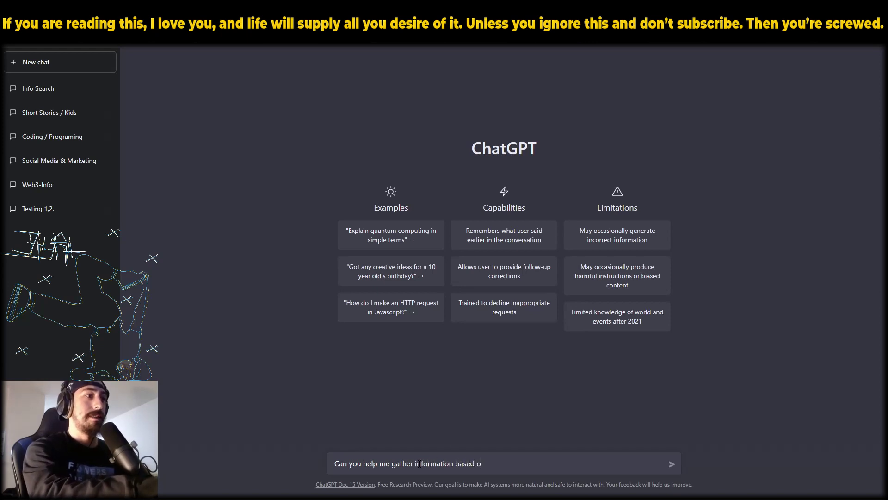
{"action": "type", "text": "n certain ques"}
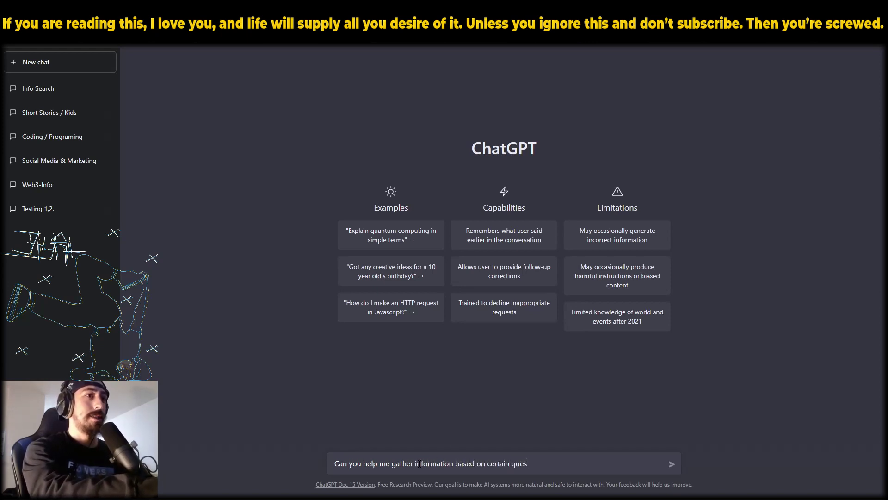
{"action": "type", "text": "tions I have "}
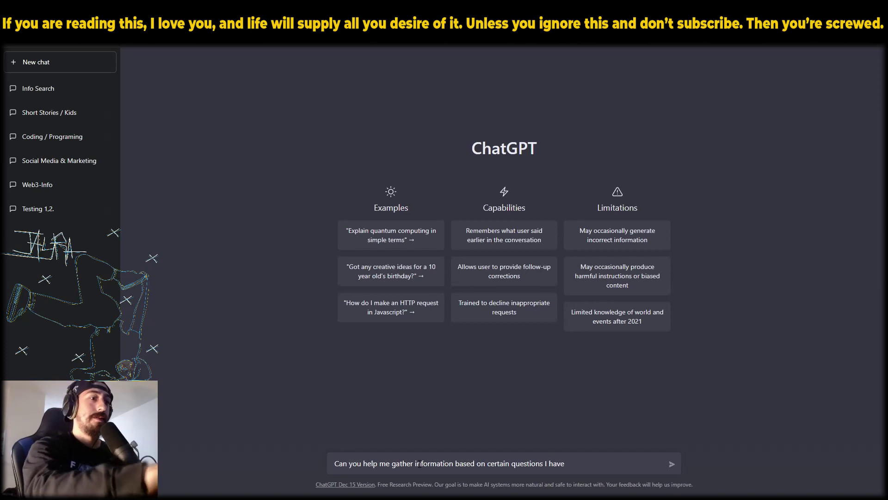
{"action": "type", "text": "?"}
{"action": "key", "text": "Return"}
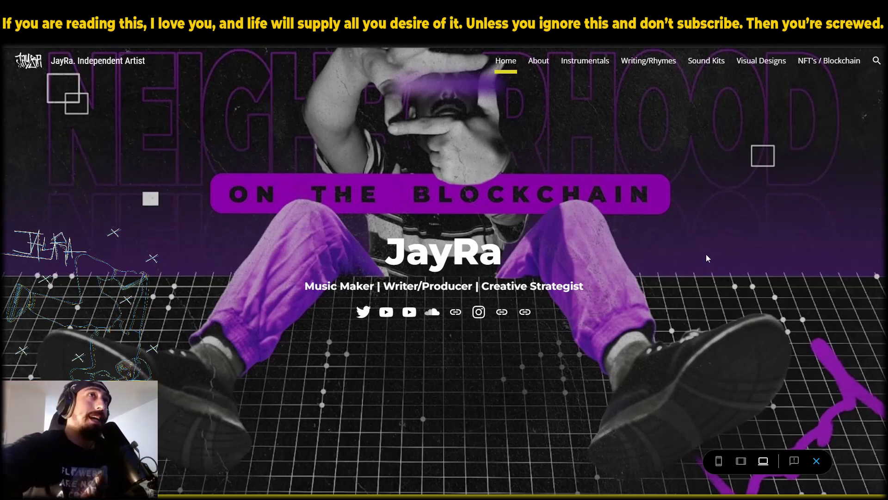
Open the website's About page and inspect the irregular gaps between words in the professional background text.
{"action": "left_click", "coordinate": [537, 69]}
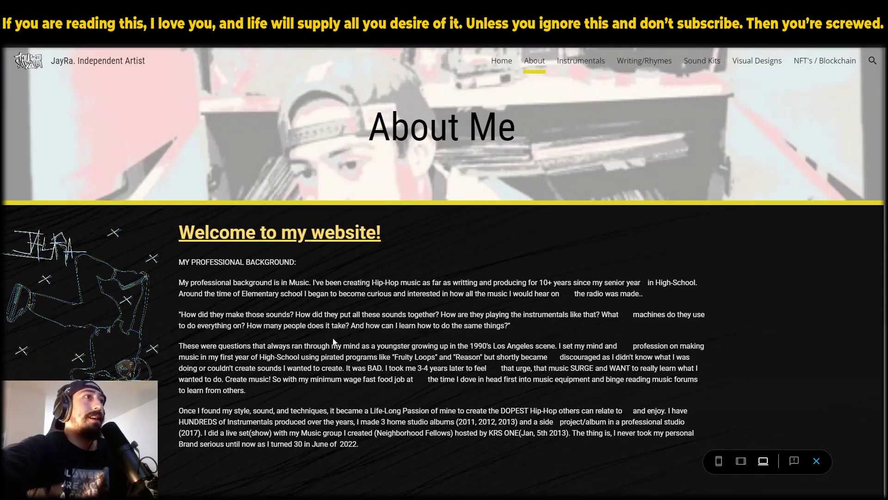
{"action": "scroll", "coordinate": [323, 352], "scroll_direction": "down", "scroll_amount": 1}
{"action": "double_click", "coordinate": [568, 247]}
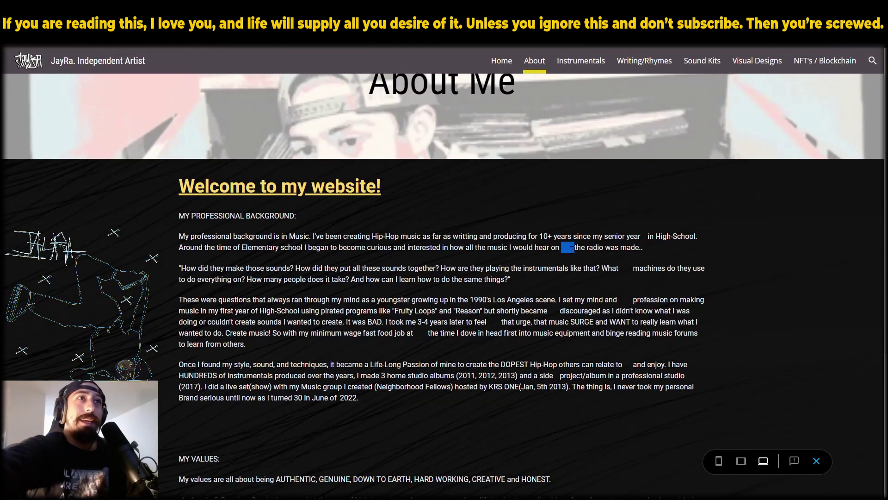
{"action": "left_click", "coordinate": [571, 236]}
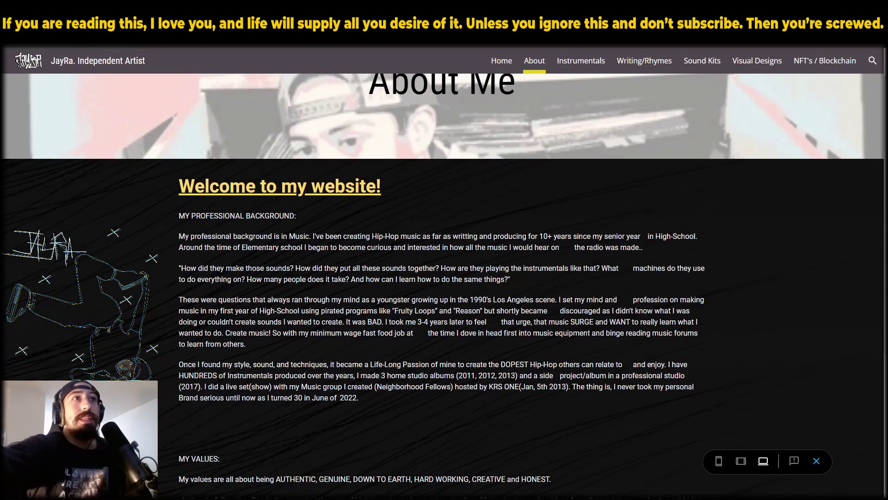
{"action": "double_click", "coordinate": [568, 247]}
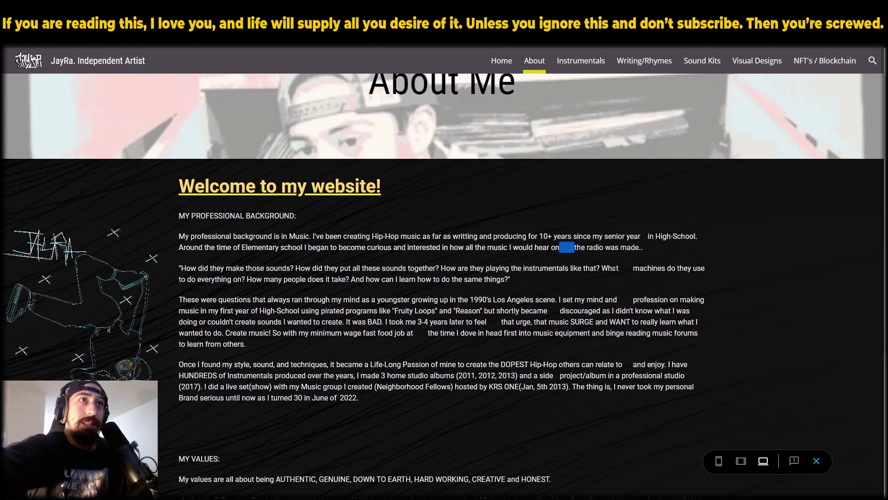
{"action": "double_click", "coordinate": [627, 269]}
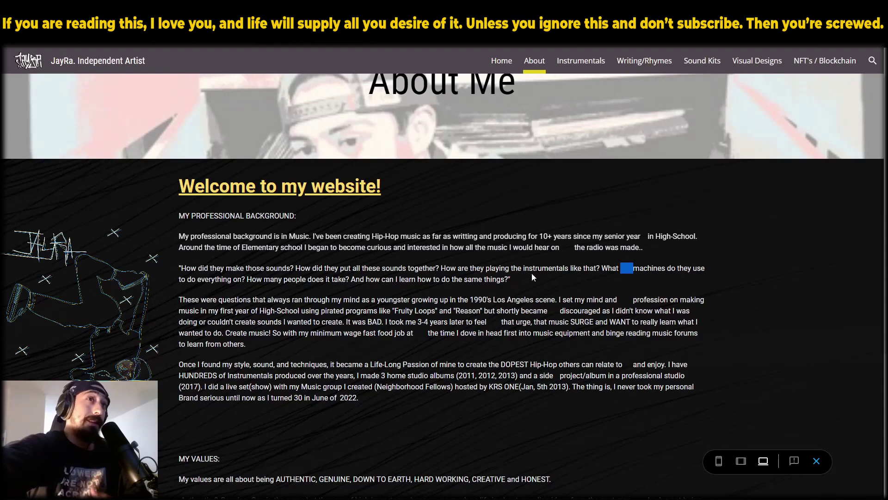
{"action": "left_click_drag", "start_coordinate": [558, 250], "coordinate": [575, 250]}
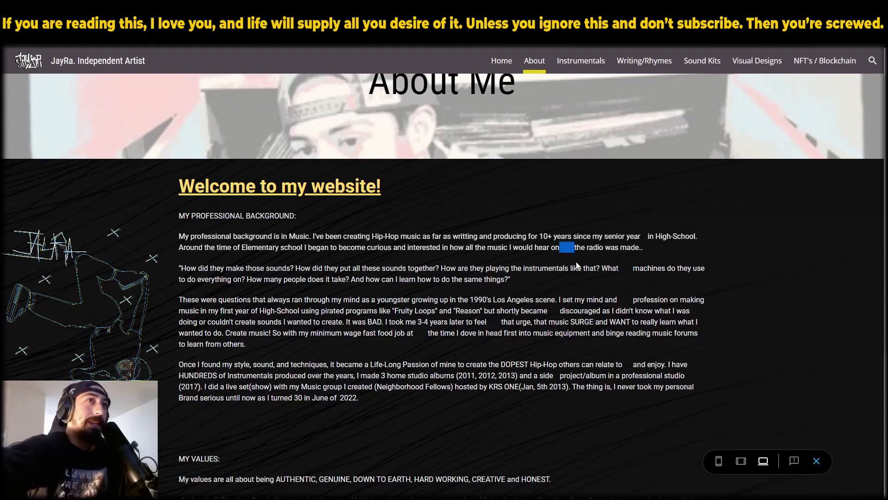
{"action": "left_click", "coordinate": [535, 267]}
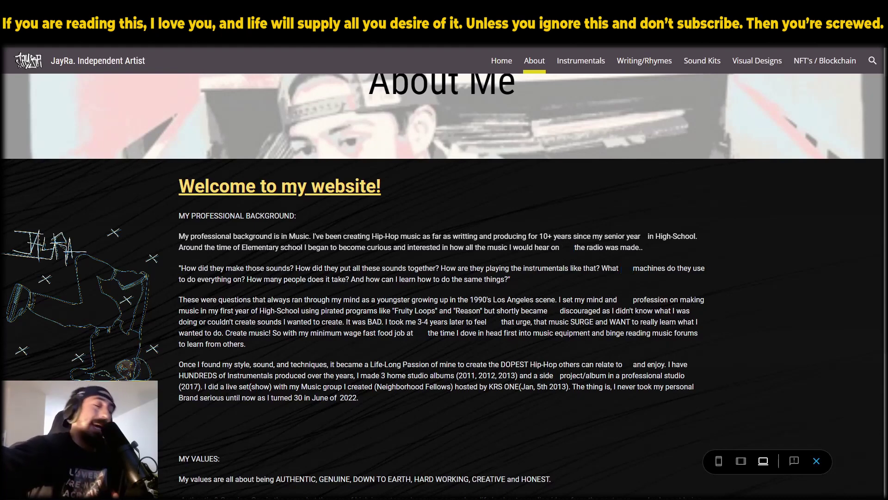
Review the About page's professional background and values sections down to the social handles, highlighting the body text.
{"action": "scroll", "coordinate": [508, 321], "scroll_direction": "down", "scroll_amount": 2}
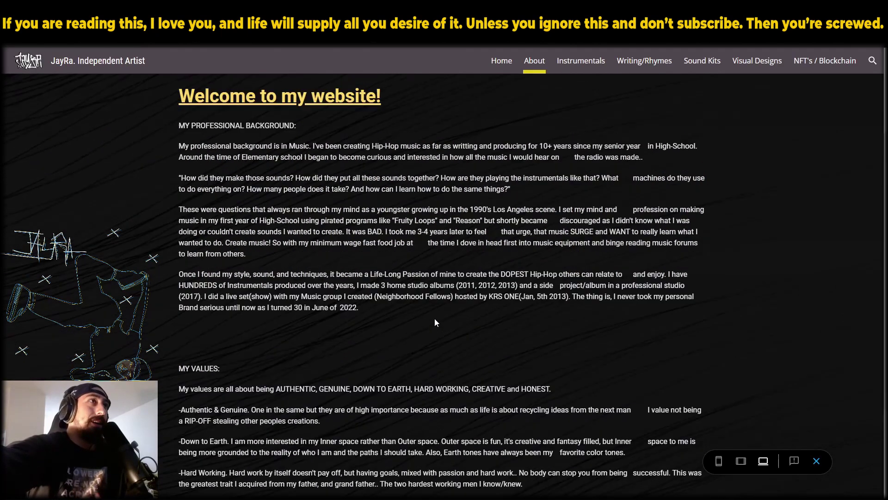
{"action": "scroll", "coordinate": [435, 319], "scroll_direction": "up", "scroll_amount": 3}
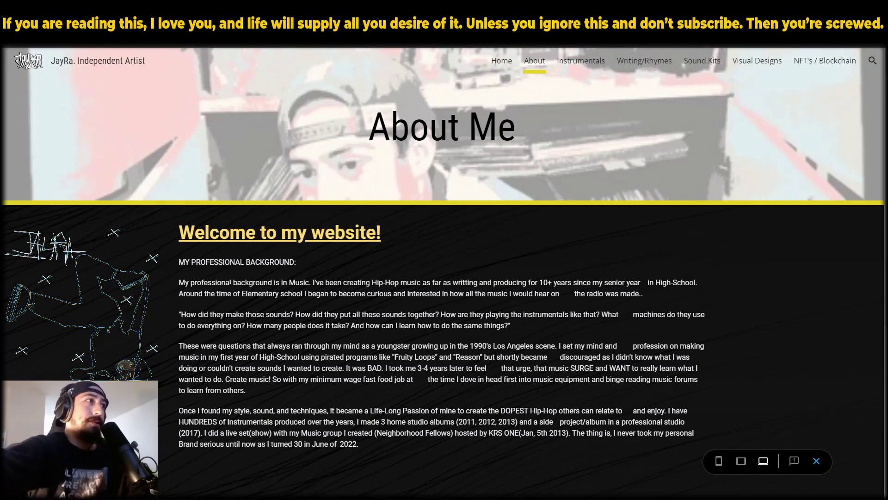
{"action": "scroll", "coordinate": [238, 253], "scroll_direction": "down", "scroll_amount": 1}
{"action": "scroll", "coordinate": [238, 254], "scroll_direction": "down", "scroll_amount": 1}
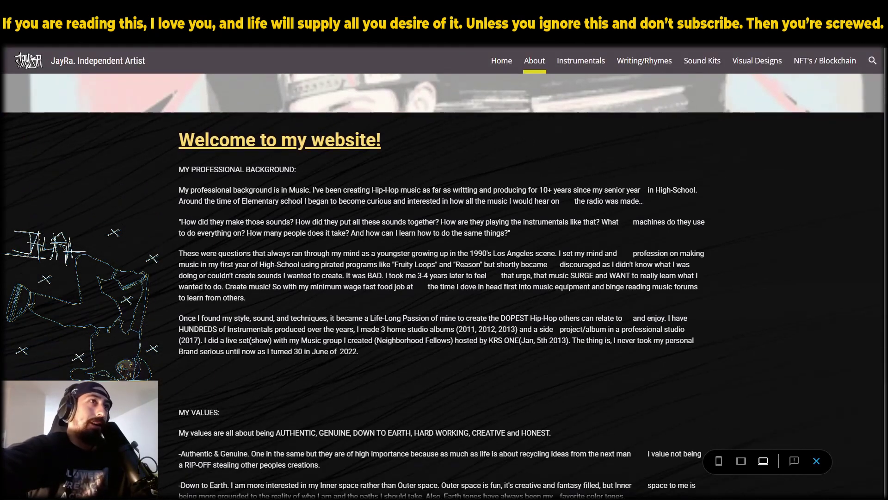
{"action": "scroll", "coordinate": [284, 284], "scroll_direction": "down", "scroll_amount": 3}
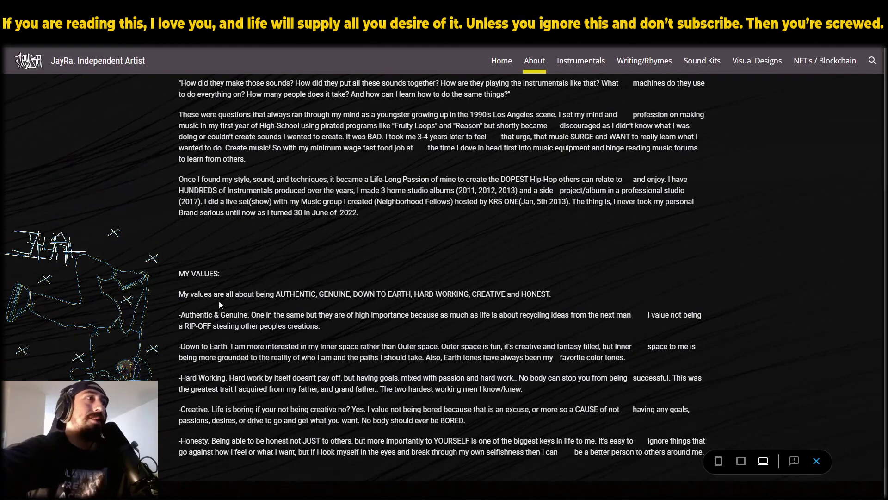
{"action": "scroll", "coordinate": [219, 303], "scroll_direction": "down", "scroll_amount": 1}
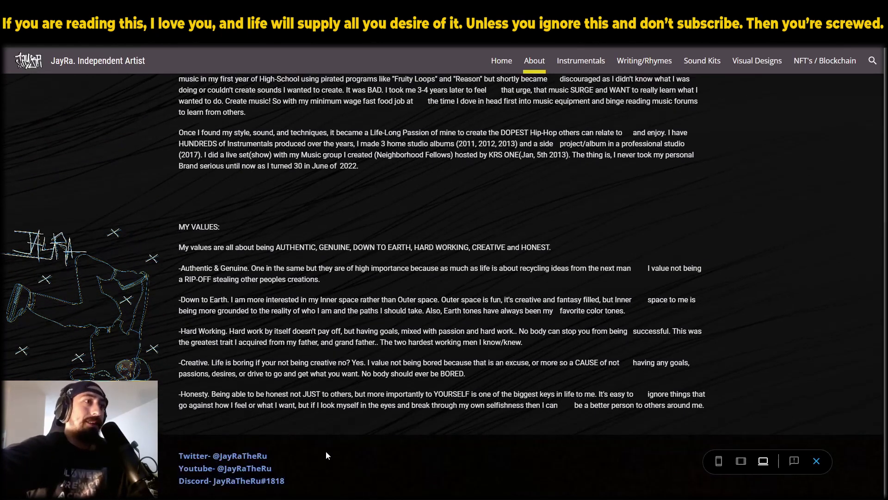
{"action": "scroll", "coordinate": [326, 450], "scroll_direction": "up", "scroll_amount": 1}
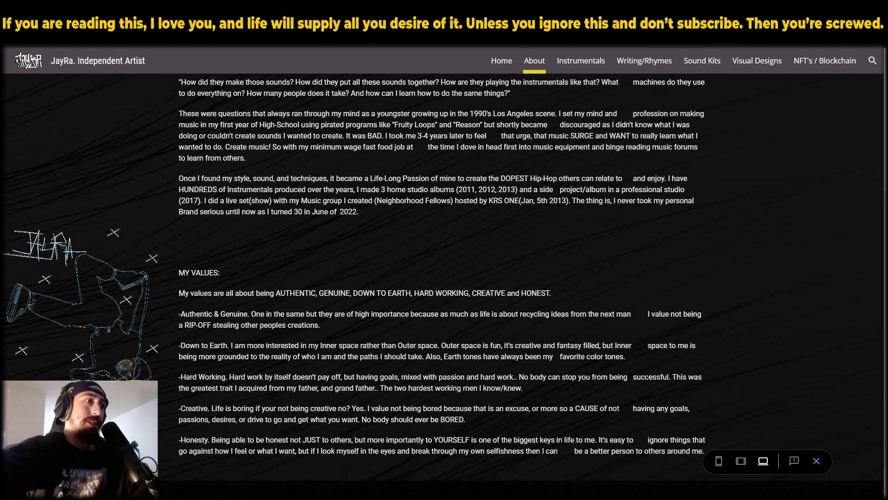
{"action": "key", "text": "ctrl+a"}
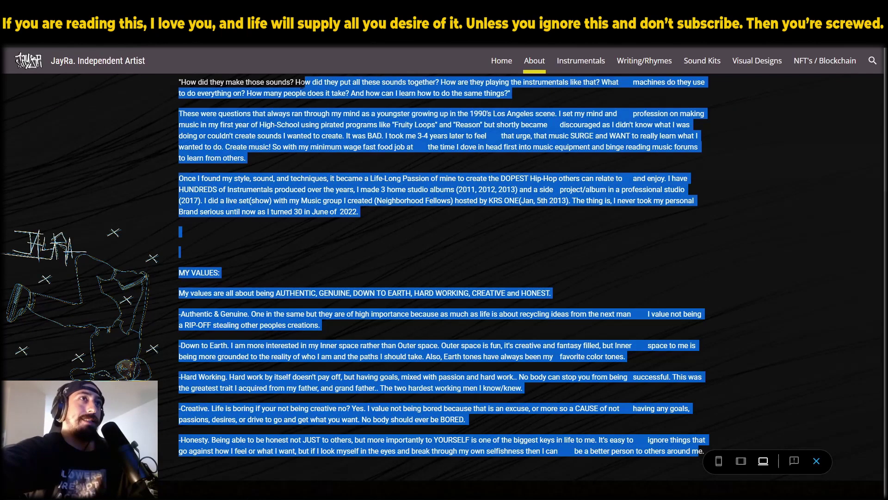
{"action": "scroll", "coordinate": [138, 81], "scroll_direction": "up", "scroll_amount": 5}
{"action": "left_click", "coordinate": [178, 301]}
{"action": "scroll", "coordinate": [179, 302], "scroll_direction": "down", "scroll_amount": 2}
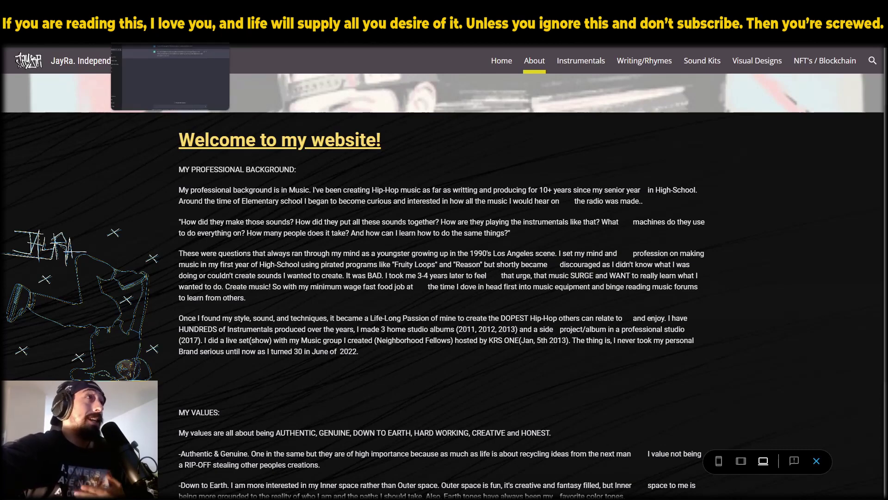
Switch to ChatGPT, open the Social Media & Marketing conversation and highlight the request to rewrite the ABOUT ME page.
{"action": "left_click", "coordinate": [157, 8]}
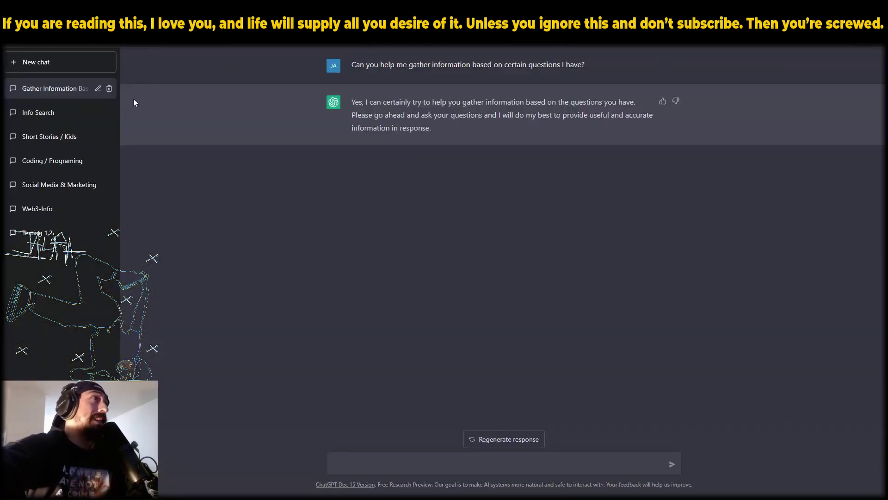
{"action": "left_click", "coordinate": [44, 185]}
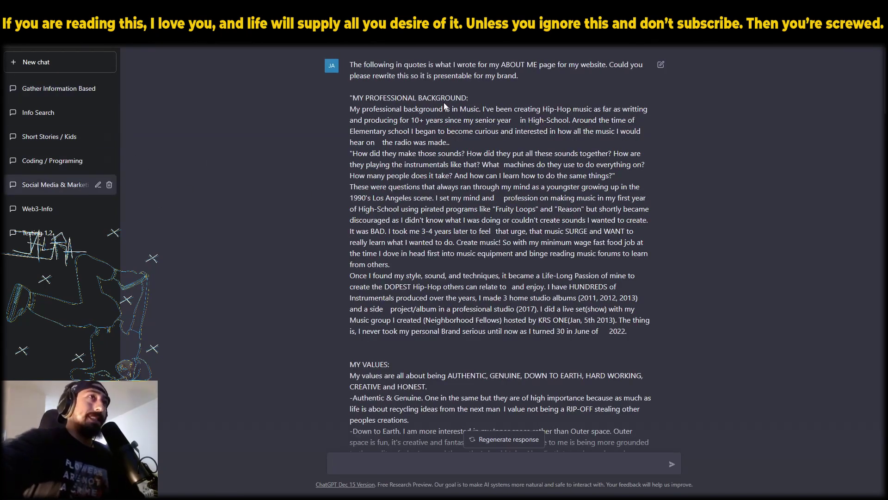
{"action": "left_click_drag", "start_coordinate": [353, 65], "coordinate": [528, 78]}
{"action": "left_click", "coordinate": [528, 77]}
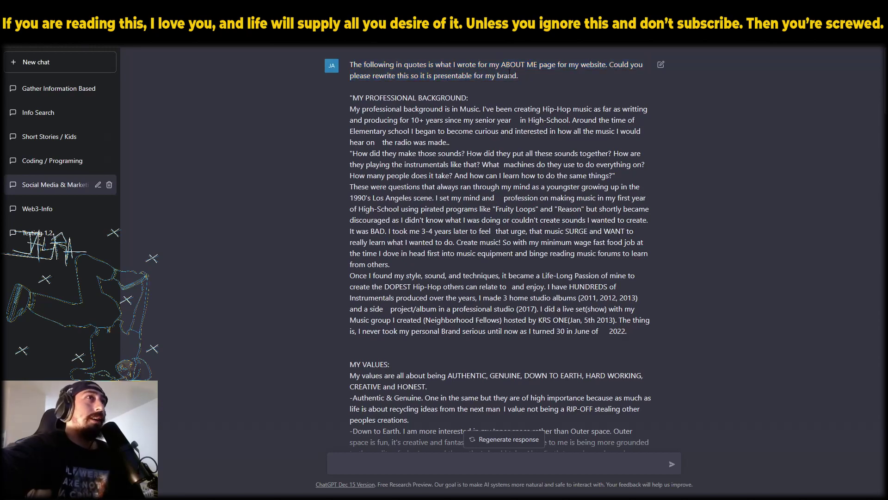
Examine the original professional background and values text quoted in the rewrite prompt.
{"action": "left_click_drag", "start_coordinate": [351, 96], "coordinate": [365, 344]}
{"action": "scroll", "coordinate": [397, 210], "scroll_direction": "down", "scroll_amount": 5}
{"action": "left_click_drag", "start_coordinate": [495, 345], "coordinate": [342, 129]}
{"action": "left_click", "coordinate": [443, 247]}
Read through ChatGPT's rewritten About Me response, from the welcome line to the closing thank-you paragraph.
{"action": "scroll", "coordinate": [487, 179], "scroll_direction": "down", "scroll_amount": 6}
{"action": "scroll", "coordinate": [486, 179], "scroll_direction": "up", "scroll_amount": 4}
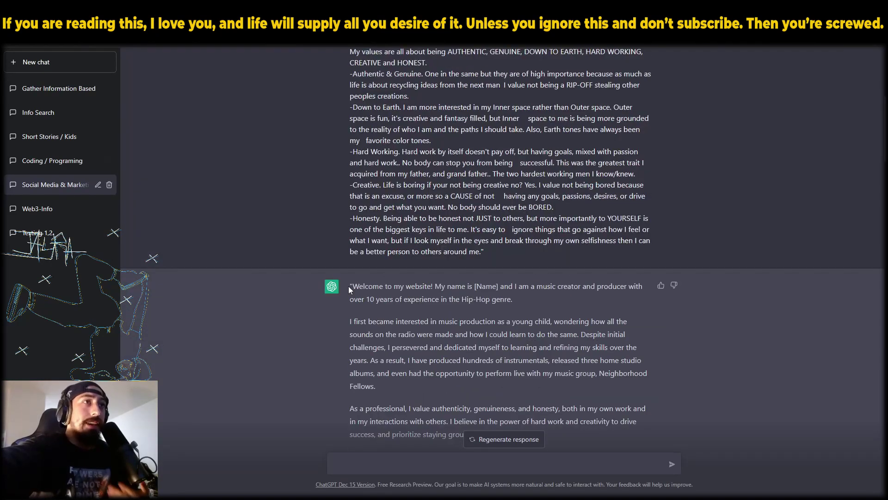
{"action": "left_click_drag", "start_coordinate": [348, 286], "coordinate": [532, 446]}
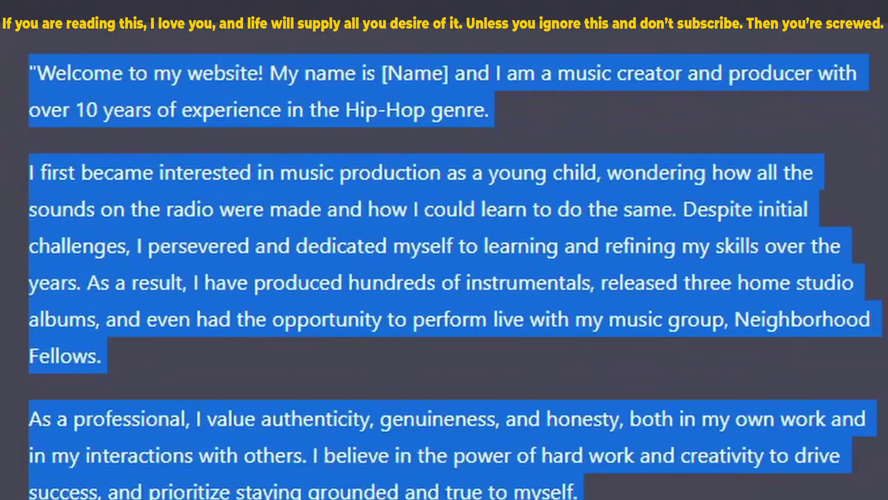
{"action": "left_click_drag", "start_coordinate": [535, 499], "coordinate": [584, 499]}
{"action": "left_click", "coordinate": [589, 498]}
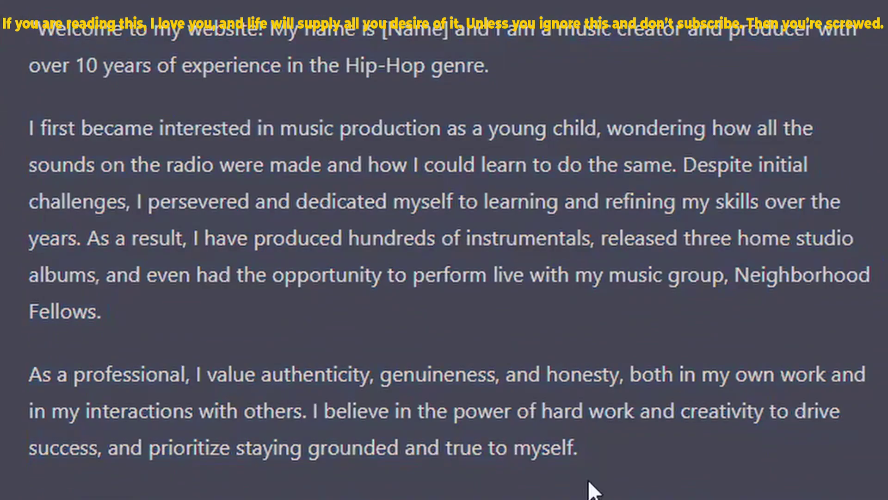
{"action": "left_click_drag", "start_coordinate": [63, 15], "coordinate": [843, 499]}
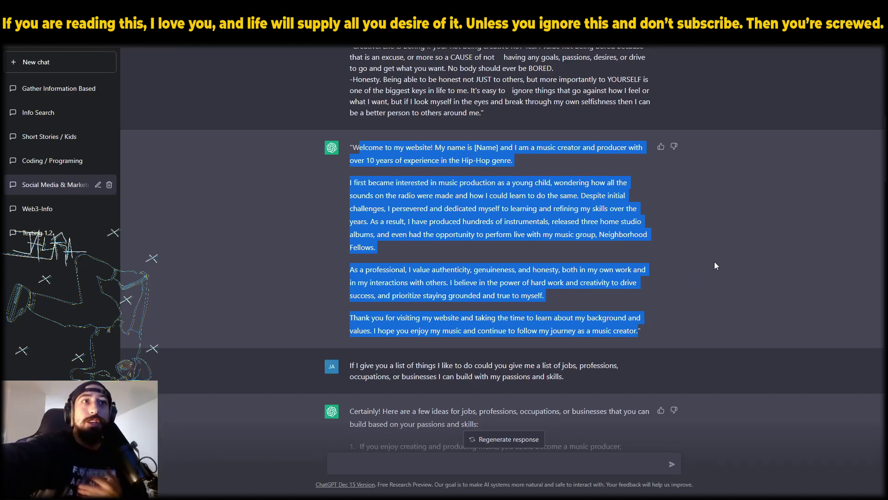
{"action": "left_click", "coordinate": [711, 287]}
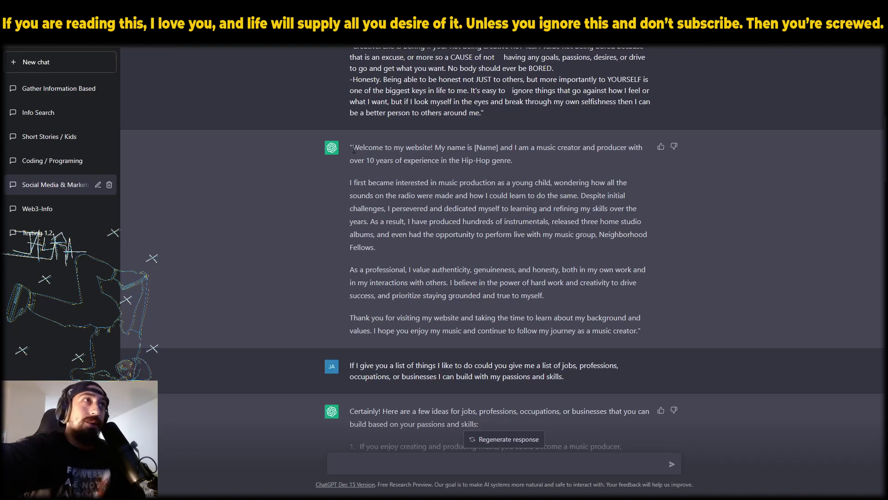
Copy the full rewritten About Me text from the response, leaving out the surrounding quotation marks.
{"action": "left_click_drag", "start_coordinate": [354, 149], "coordinate": [639, 332]}
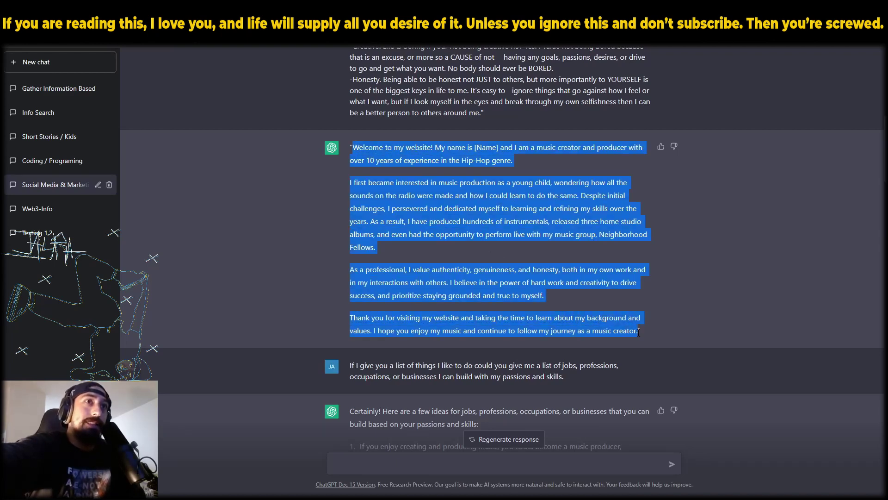
{"action": "right_click", "coordinate": [624, 327]}
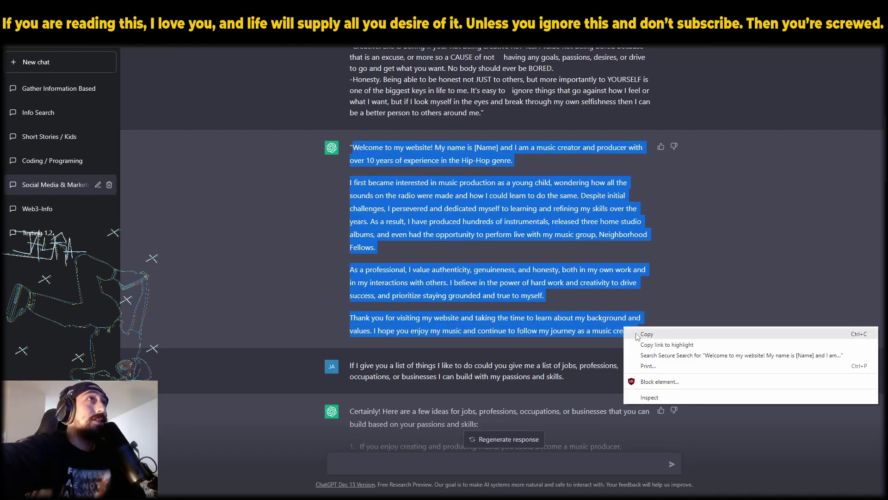
{"action": "left_click", "coordinate": [646, 334]}
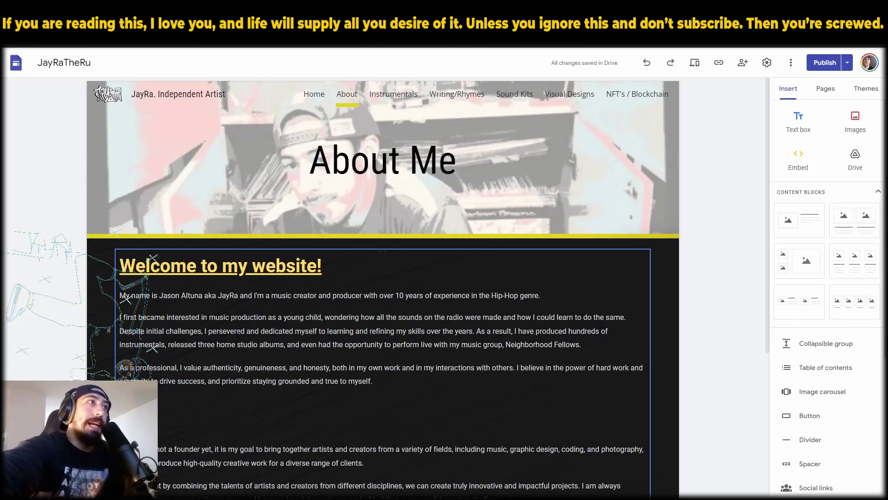
Switch to the Google Sites editor and review the rewritten text on the About Me page down to the social handles.
{"action": "scroll", "coordinate": [403, 203], "scroll_direction": "down", "scroll_amount": 2}
{"action": "scroll", "coordinate": [197, 297], "scroll_direction": "down", "scroll_amount": 1}
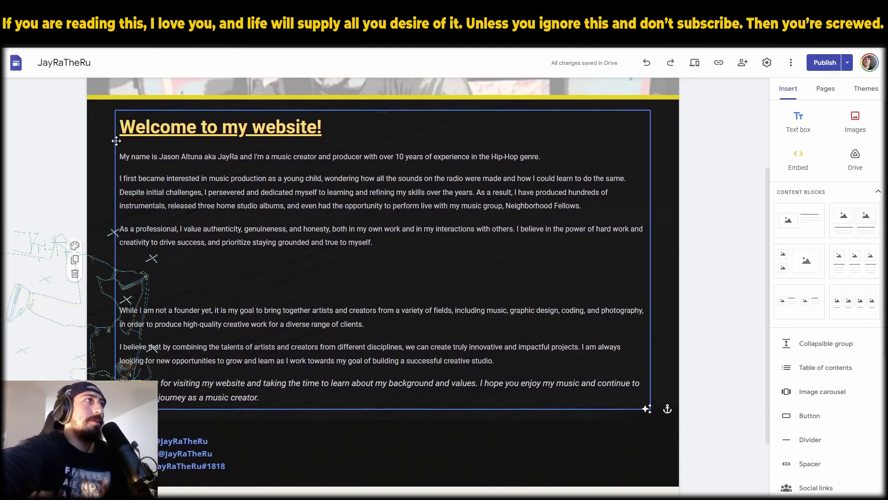
{"action": "scroll", "coordinate": [202, 300], "scroll_direction": "down", "scroll_amount": 1}
{"action": "scroll", "coordinate": [202, 299], "scroll_direction": "up", "scroll_amount": 1}
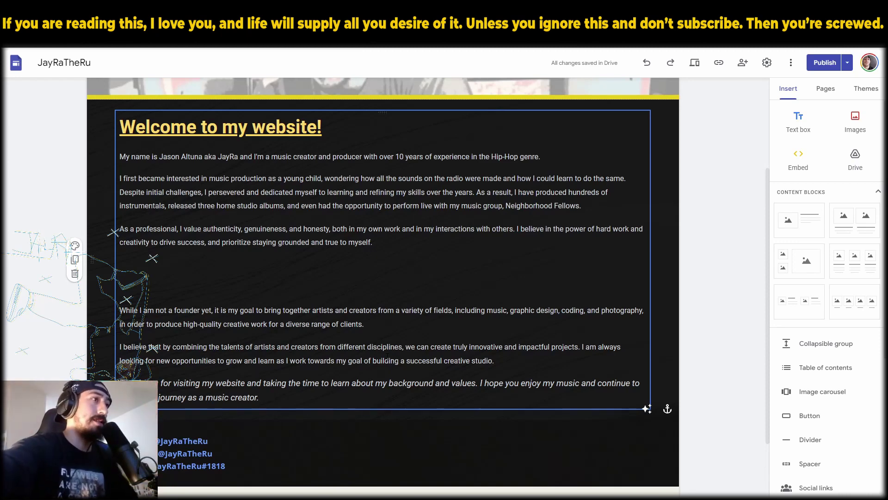
Review the About Me page layout from the header and welcome heading down to the social handles.
{"action": "scroll", "coordinate": [390, 351], "scroll_direction": "down", "scroll_amount": 1}
{"action": "scroll", "coordinate": [390, 351], "scroll_direction": "down", "scroll_amount": 1}
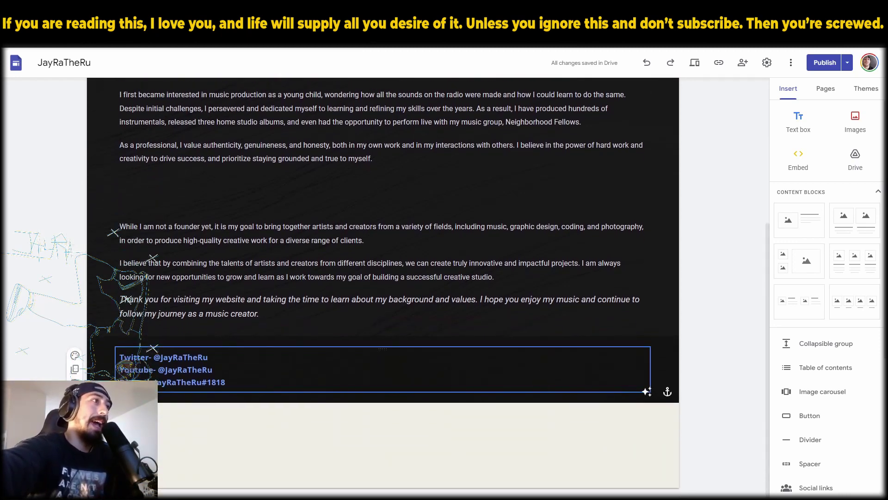
{"action": "left_click_drag", "start_coordinate": [120, 357], "coordinate": [228, 396]}
{"action": "left_click", "coordinate": [257, 402]}
{"action": "scroll", "coordinate": [441, 406], "scroll_direction": "up", "scroll_amount": 4}
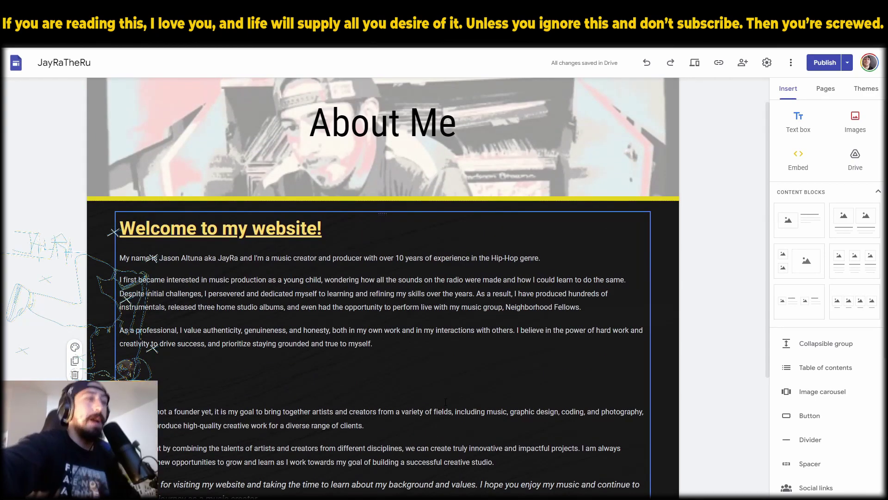
{"action": "scroll", "coordinate": [446, 401], "scroll_direction": "down", "scroll_amount": 4}
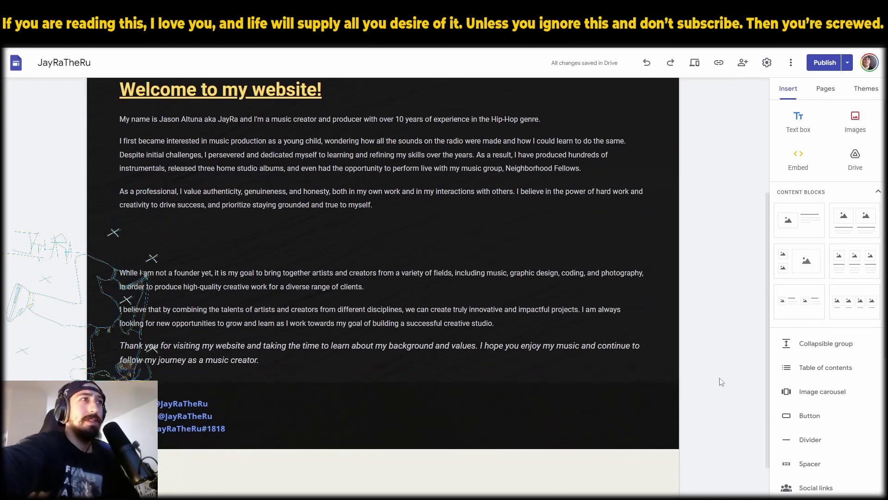
{"action": "scroll", "coordinate": [699, 361], "scroll_direction": "up", "scroll_amount": 3}
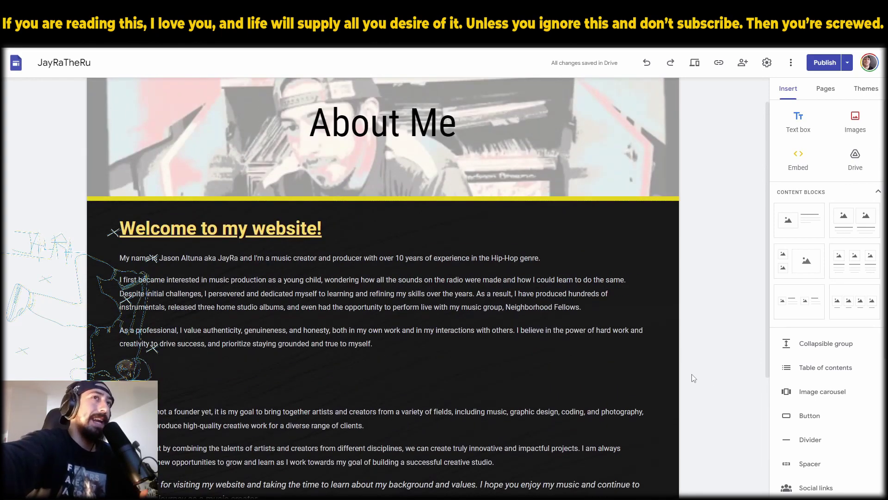
{"action": "scroll", "coordinate": [707, 299], "scroll_direction": "down", "scroll_amount": 4}
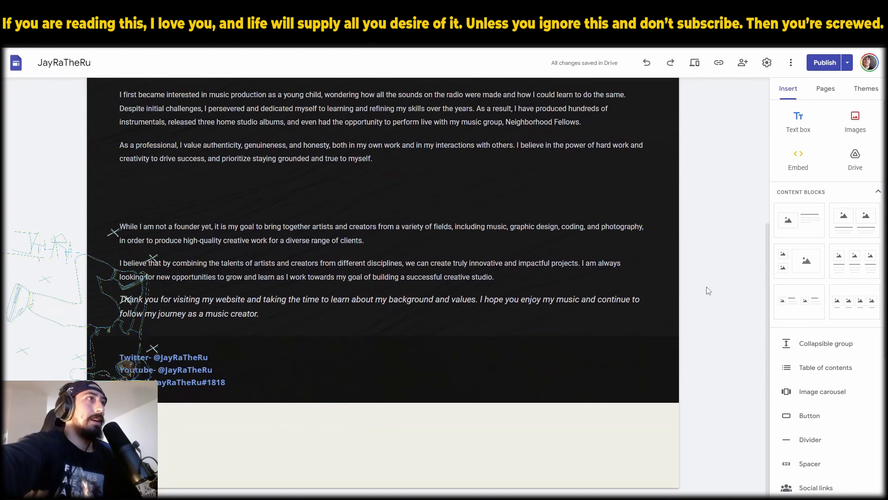
{"action": "scroll", "coordinate": [708, 290], "scroll_direction": "up", "scroll_amount": 3}
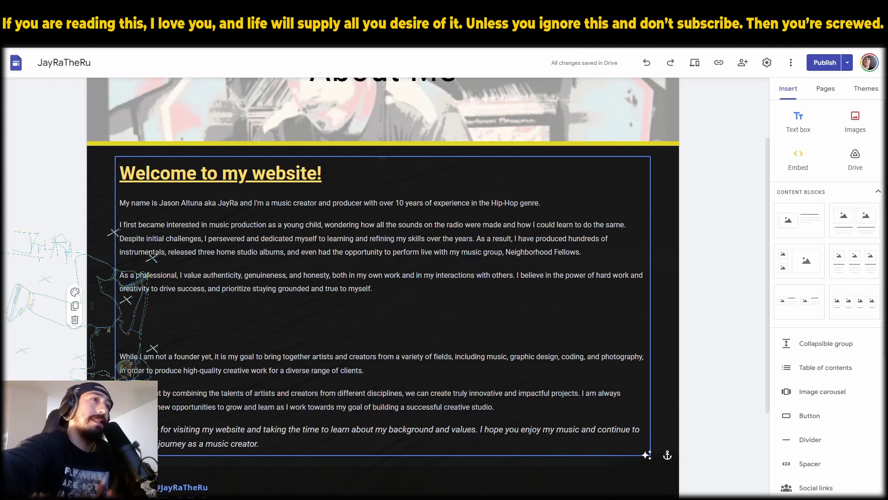
Highlight the three paragraphs under the welcome heading for review, and compare them with the founder-goal and thank-you text further down.
{"action": "scroll", "coordinate": [177, 330], "scroll_direction": "up", "scroll_amount": 2}
{"action": "left_click_drag", "start_coordinate": [372, 381], "coordinate": [121, 296]}
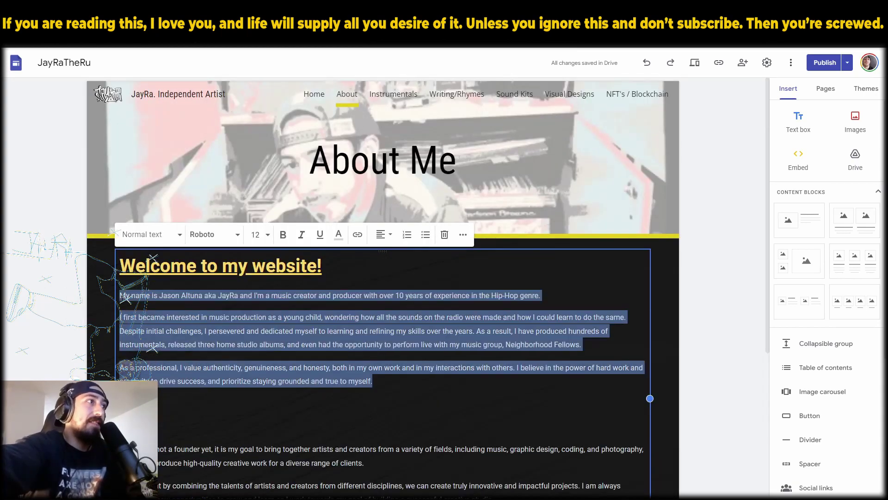
{"action": "scroll", "coordinate": [419, 409], "scroll_direction": "down", "scroll_amount": 4}
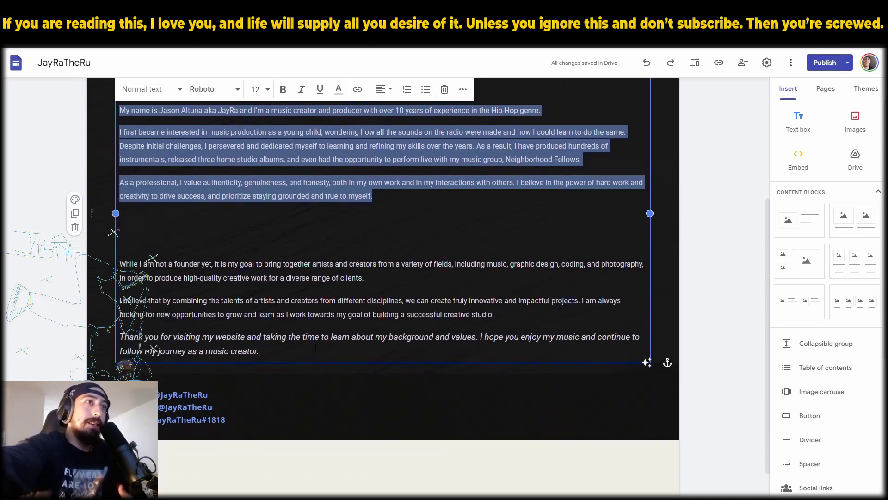
{"action": "left_click", "coordinate": [349, 349]}
{"action": "scroll", "coordinate": [418, 272], "scroll_direction": "up", "scroll_amount": 4}
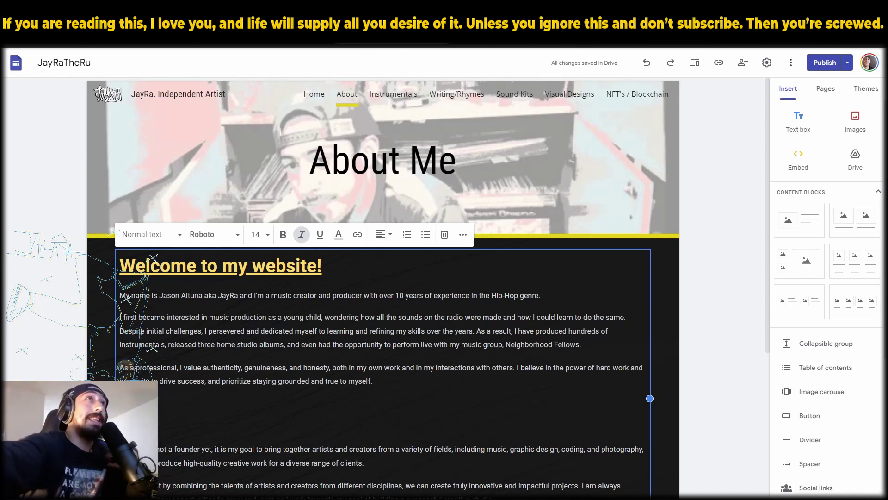
Switch back to ChatGPT, submit the Hippity the Hoppity Rabbit bedtime story prompt in the Short Stories / Kids chat, and read the story.
{"action": "key", "text": "alt+Tab"}
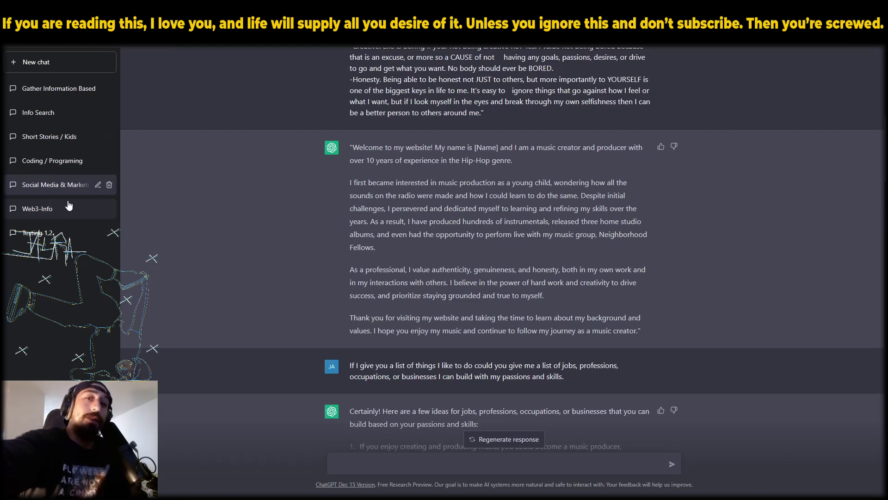
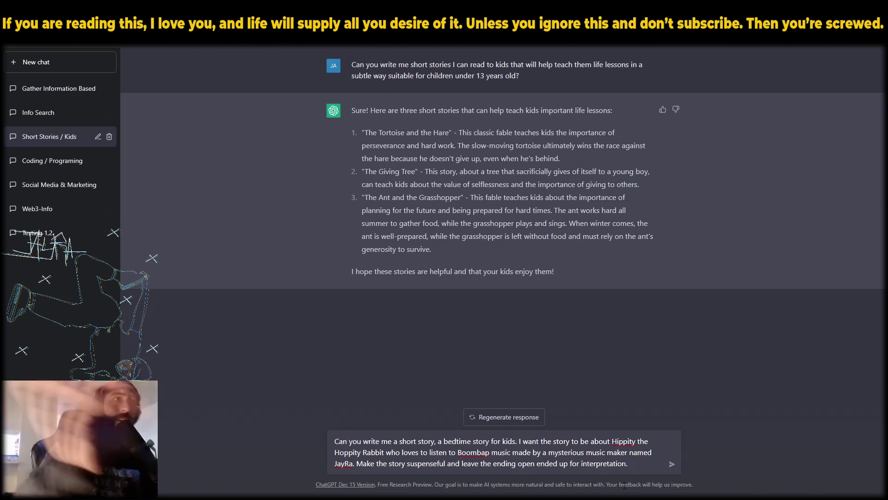
{"action": "key", "text": "Return"}
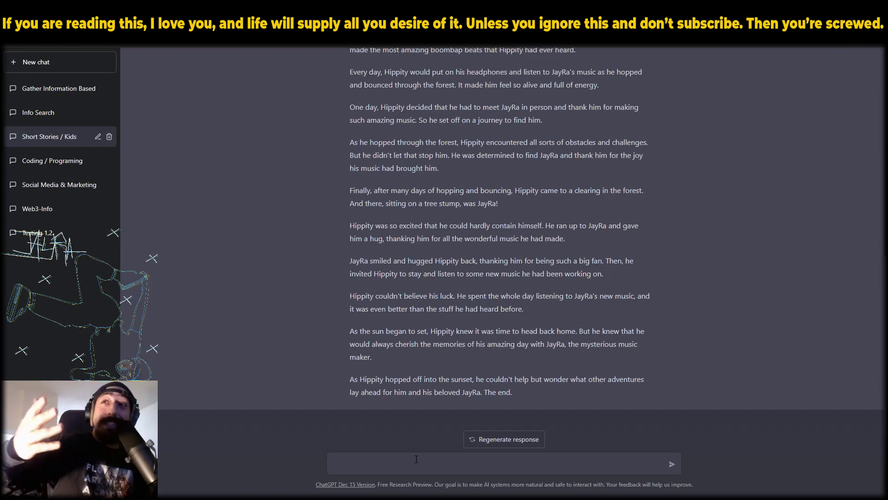
{"action": "left_click", "coordinate": [416, 459]}
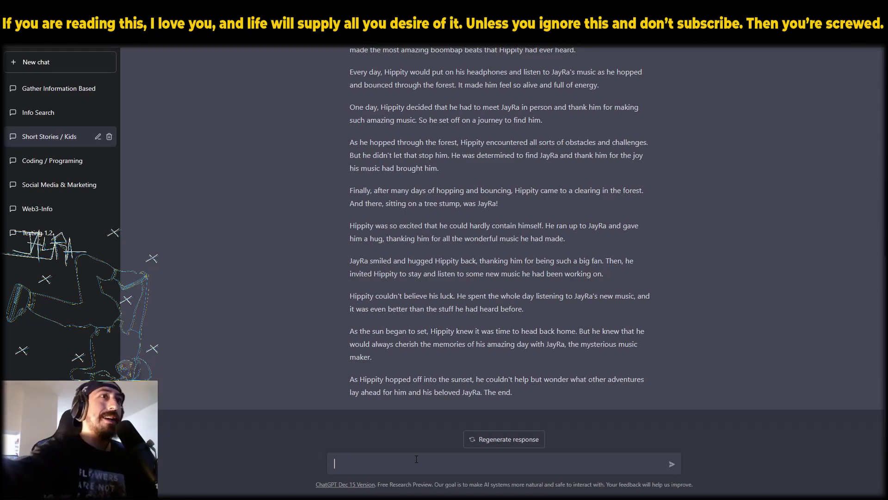
{"action": "scroll", "coordinate": [504, 412], "scroll_direction": "up", "scroll_amount": 2}
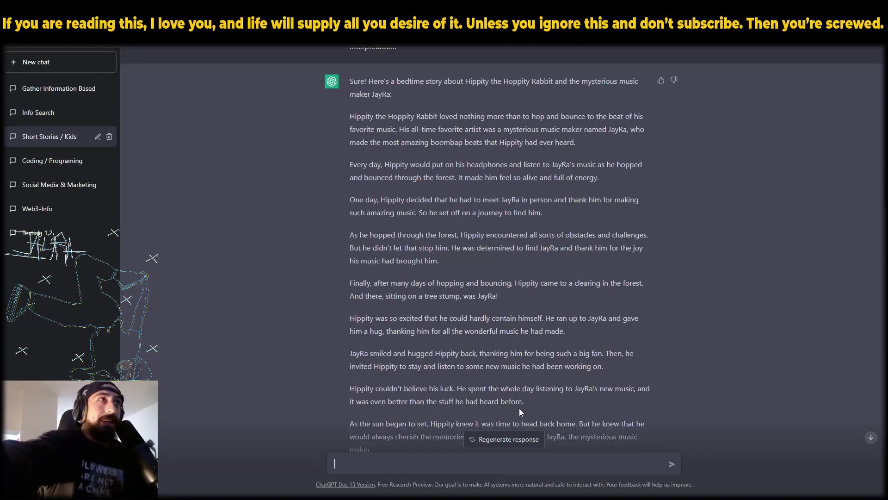
{"action": "scroll", "coordinate": [522, 406], "scroll_direction": "down", "scroll_amount": 1}
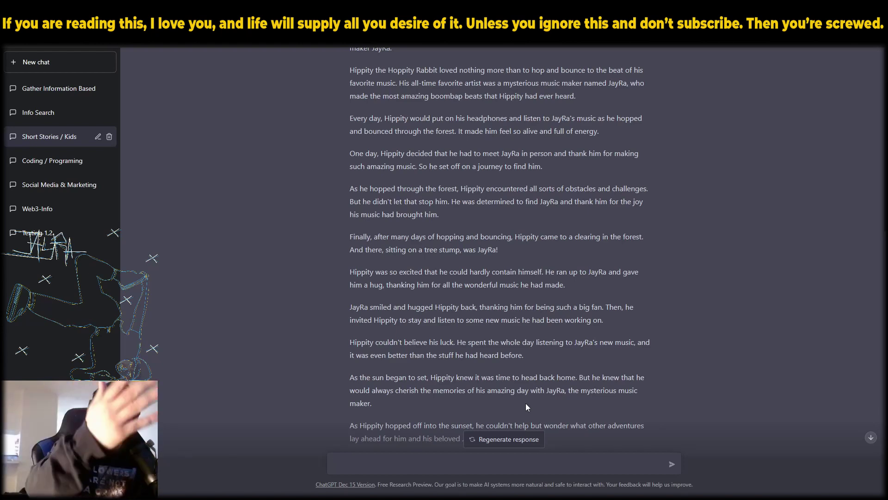
{"action": "scroll", "coordinate": [444, 430], "scroll_direction": "down", "scroll_amount": 1}
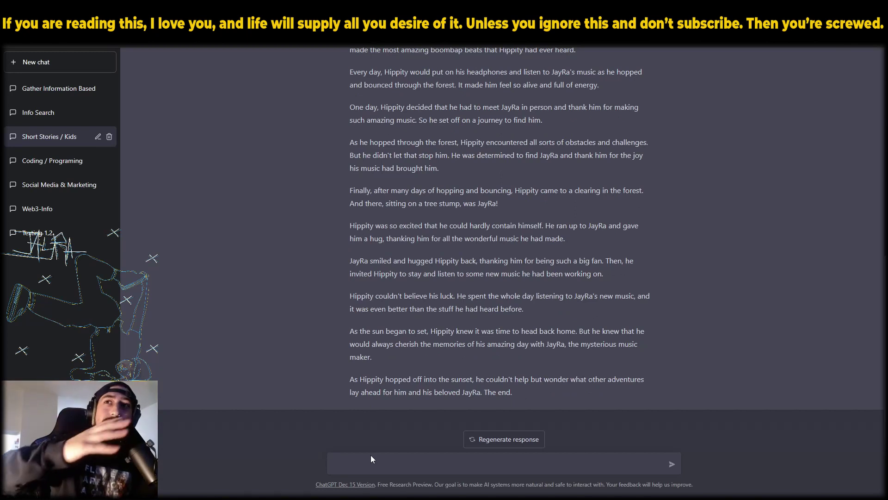
Ask ChatGPT "Can you rewrite this in a more funky 90's hip hop way." and look over the rewritten story.
{"action": "left_click", "coordinate": [371, 456]}
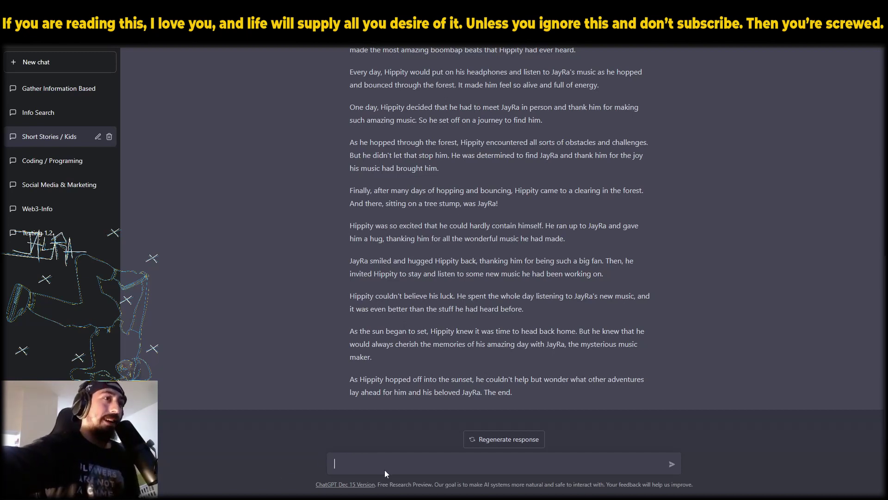
{"action": "type", "text": "Can you "}
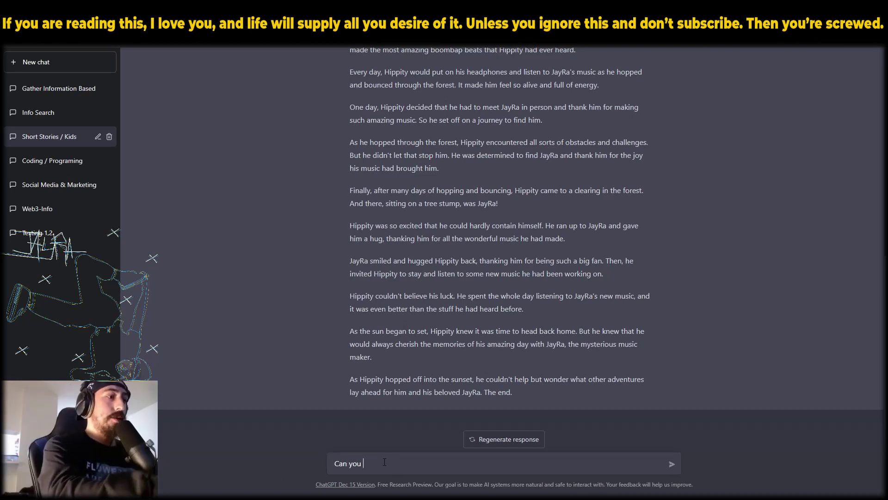
{"action": "type", "text": "rewrite this "}
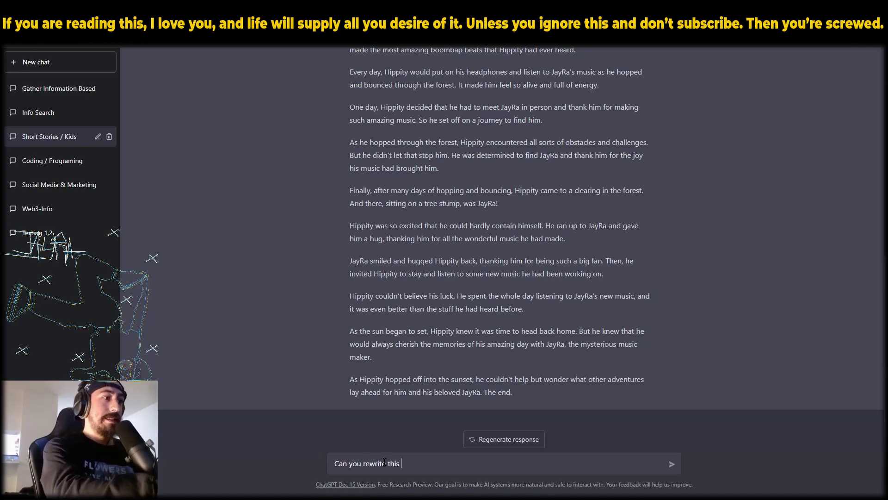
{"action": "type", "text": "in a more funk"}
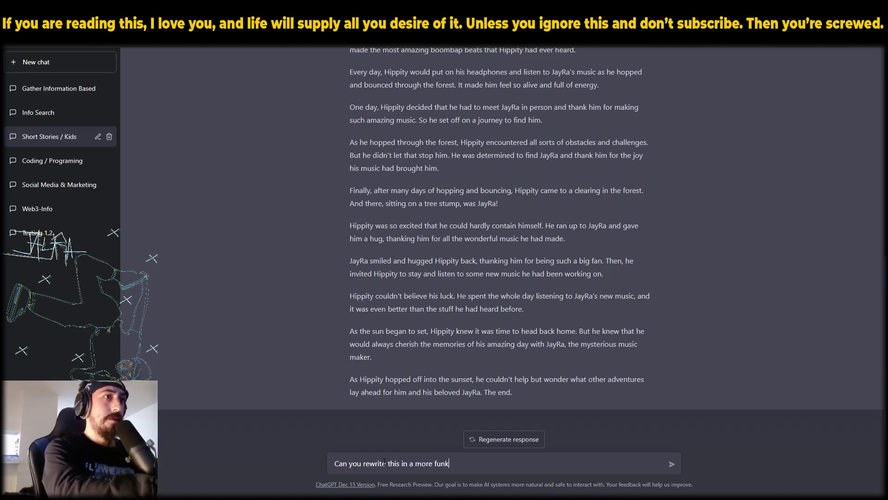
{"action": "type", "text": "y 90"}
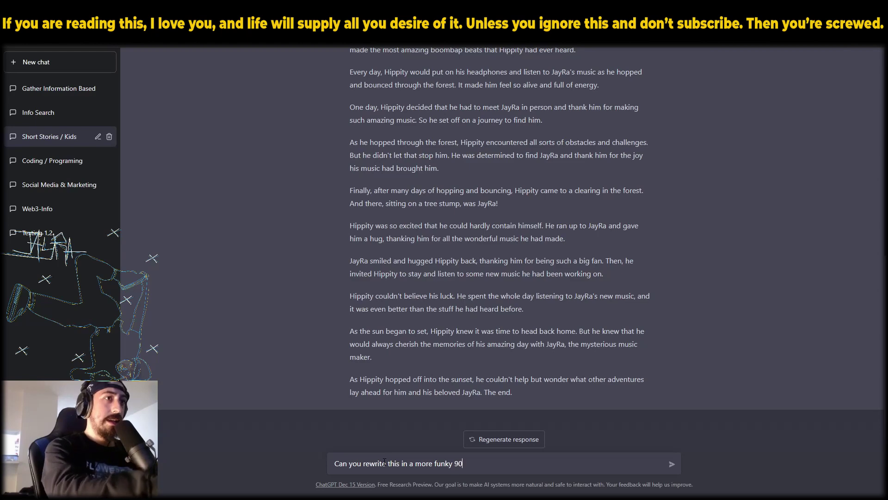
{"action": "type", "text": "'s hip hop"}
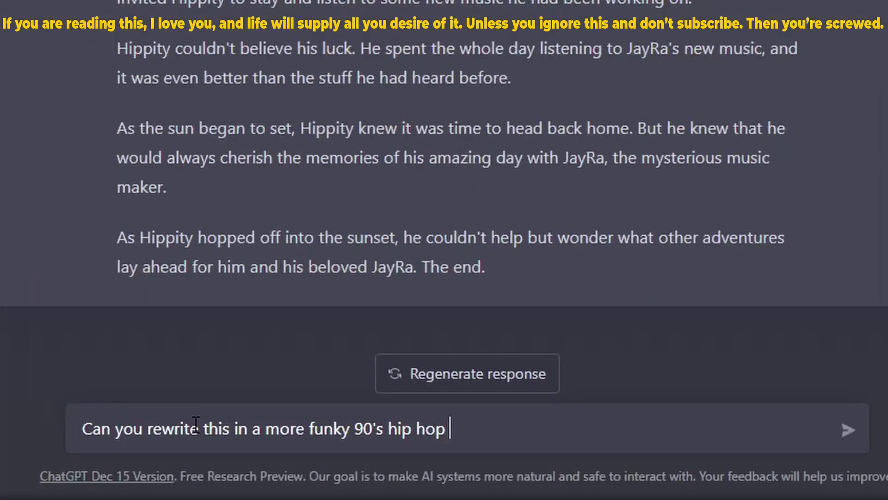
{"action": "type", "text": " way."}
{"action": "key", "text": "Return"}
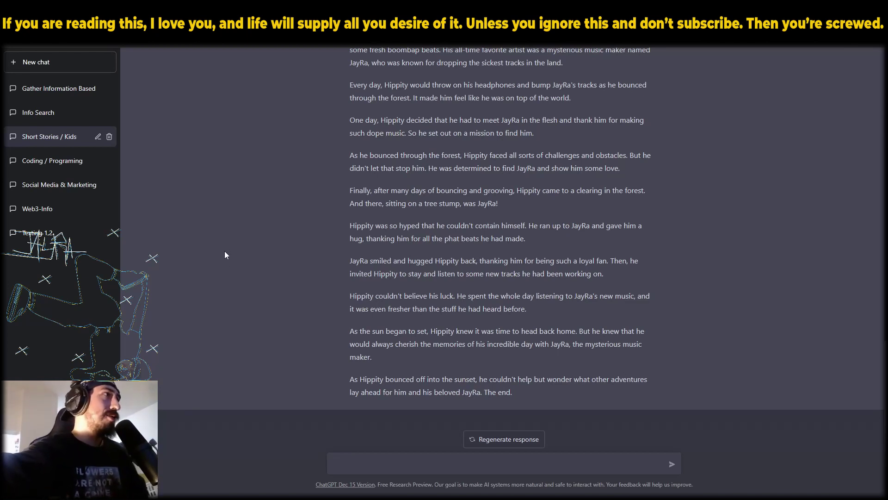
{"action": "scroll", "coordinate": [221, 233], "scroll_direction": "up", "scroll_amount": 1}
{"action": "scroll", "coordinate": [220, 233], "scroll_direction": "down", "scroll_amount": 1}
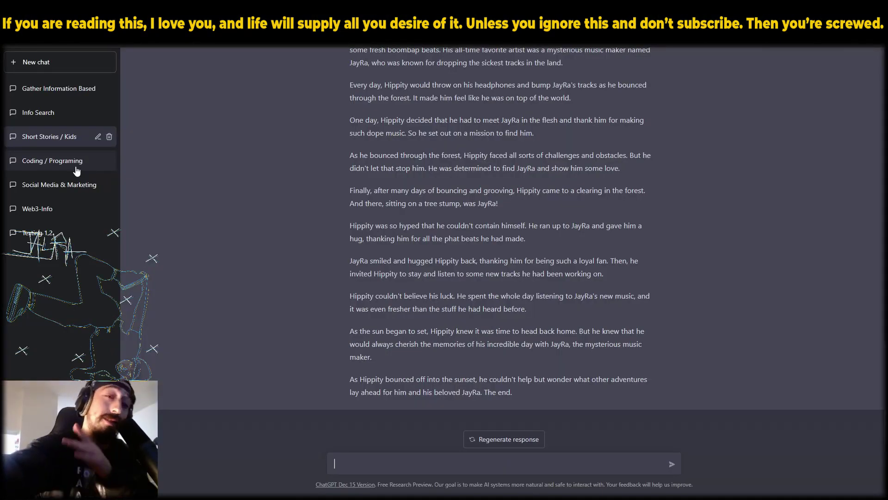
Open the Coding / Programing chat and start a prompt with "Can you create a code that allows me to build an app on my computer.".
{"action": "left_click", "coordinate": [81, 165]}
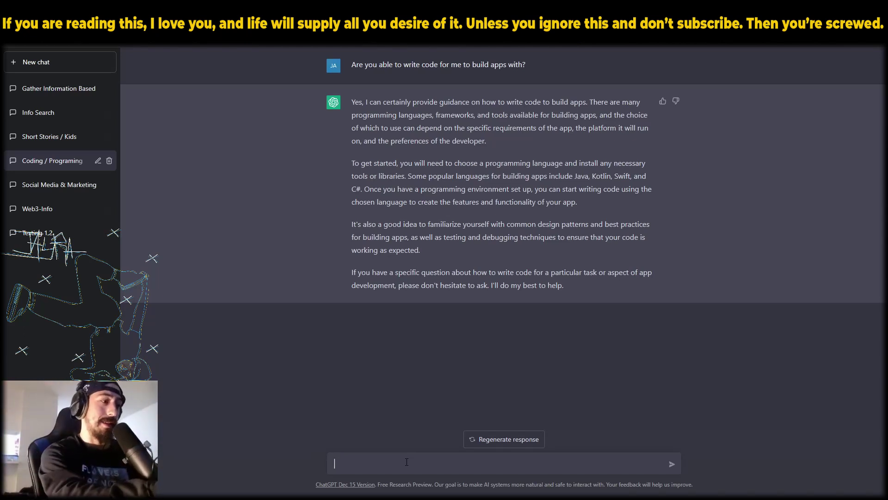
{"action": "type", "text": "you create a code"}
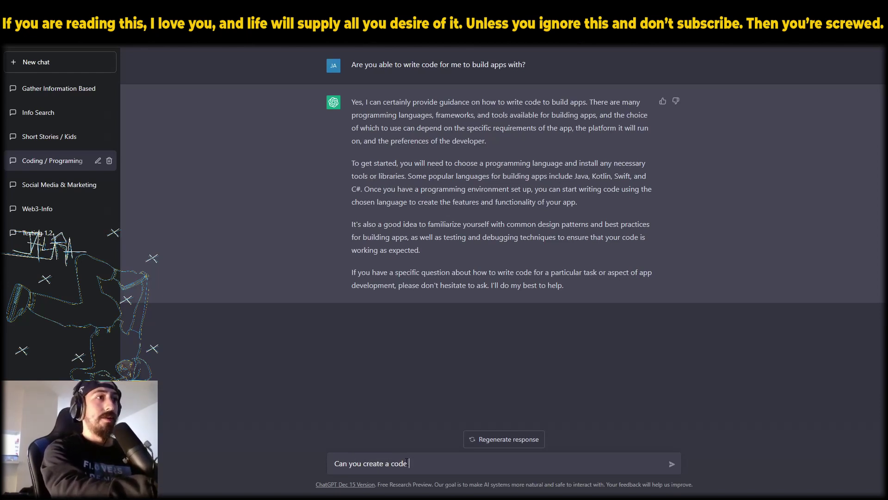
{"action": "type", "text": "for me"}
{"action": "key", "text": "BackSpace"}
{"action": "key", "text": "BackSpace"}
{"action": "key", "text": "BackSpace"}
{"action": "key", "text": "BackSpace"}
{"action": "key", "text": "BackSpace"}
{"action": "key", "text": "BackSpace"}
{"action": "type", "text": "that "}
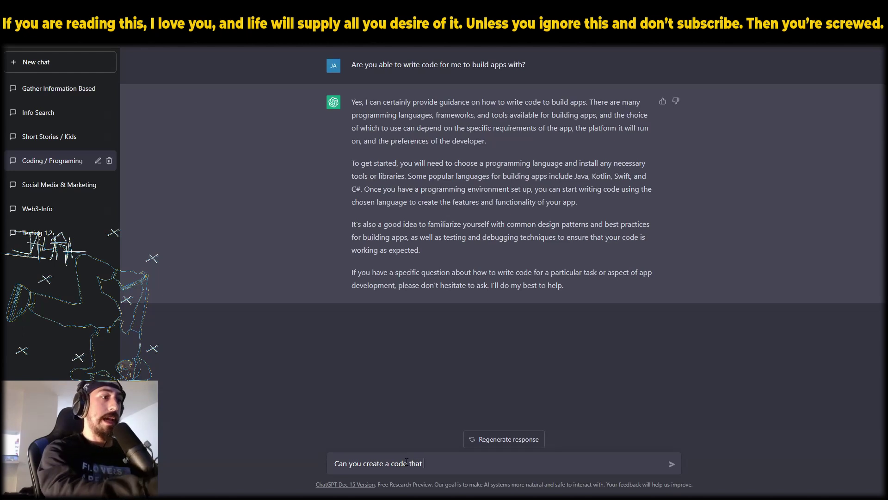
{"action": "type", "text": "allows me to build"}
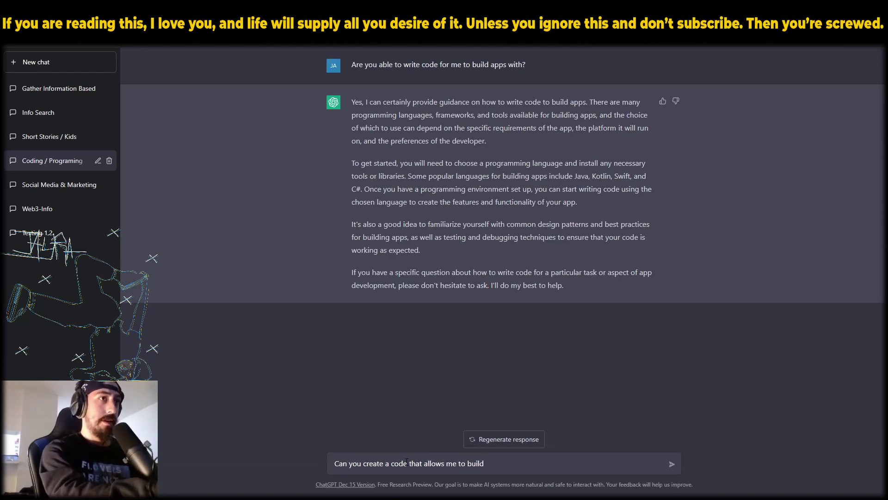
{"action": "type", "text": " an app on m"}
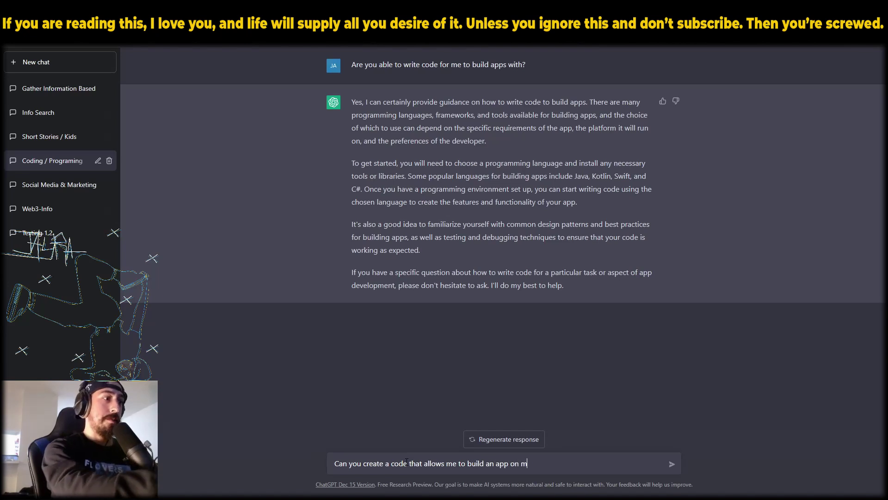
{"action": "type", "text": "y computer. I"}
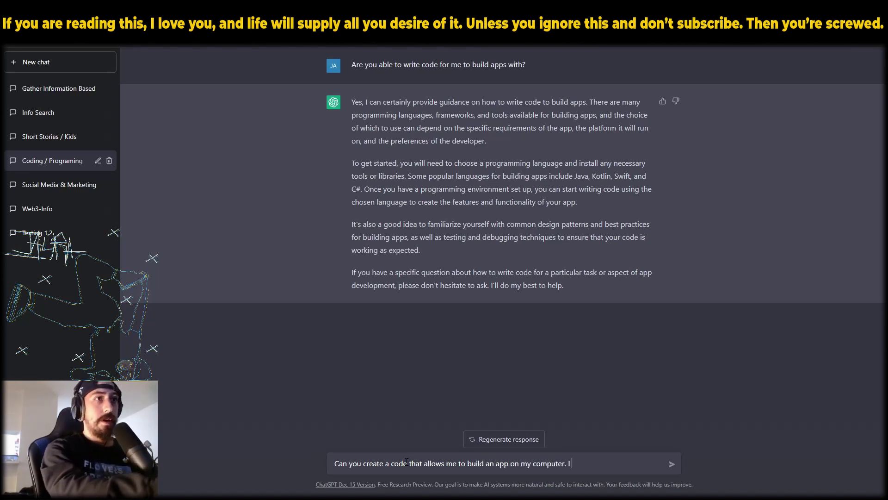
Complete the app prompt with "I want this app to be a music sampler/drum machine sort of like an MPC2000XL." and submit it.
{"action": "type", "text": " want this app "}
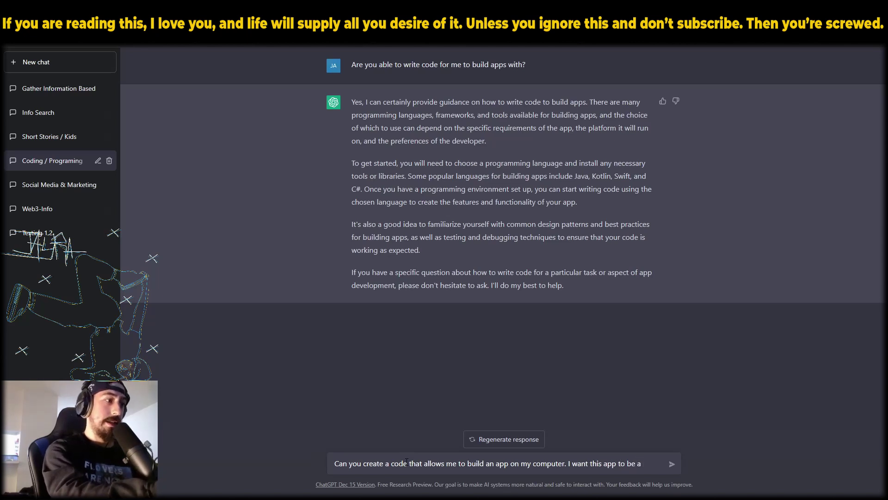
{"action": "type", "text": "to be a "}
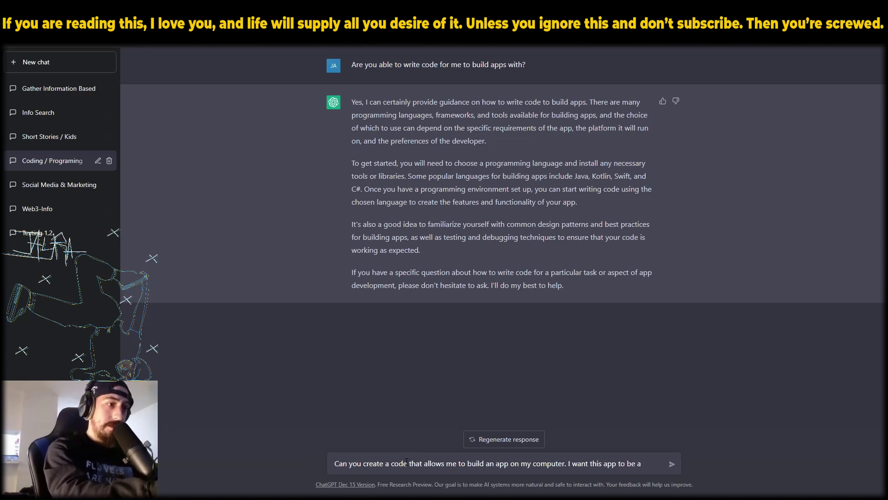
{"action": "type", "text": "music sampler"}
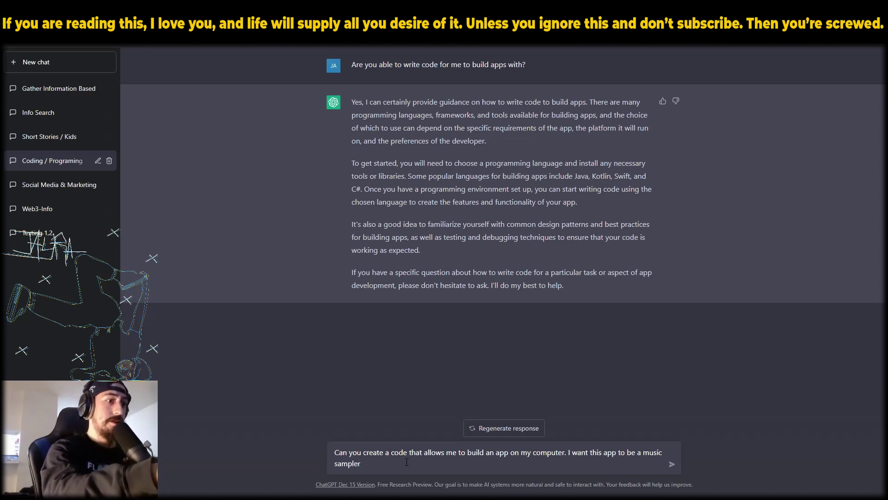
{"action": "type", "text": "/drum machi"}
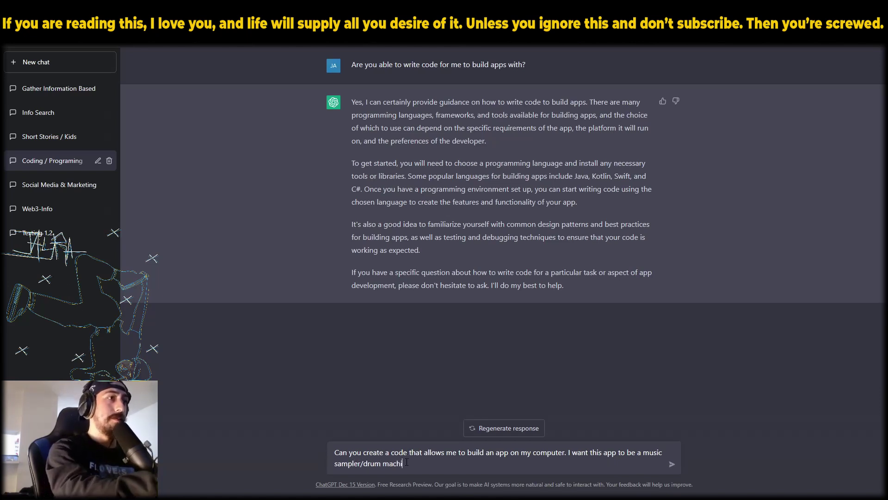
{"action": "type", "text": "ne "}
{"action": "type", "text": "sort of "}
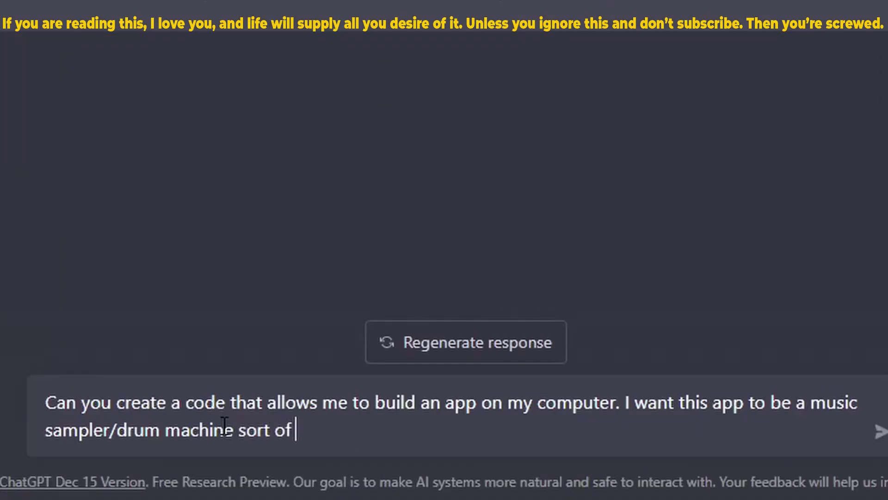
{"action": "type", "text": "like an MPC2000XL"}
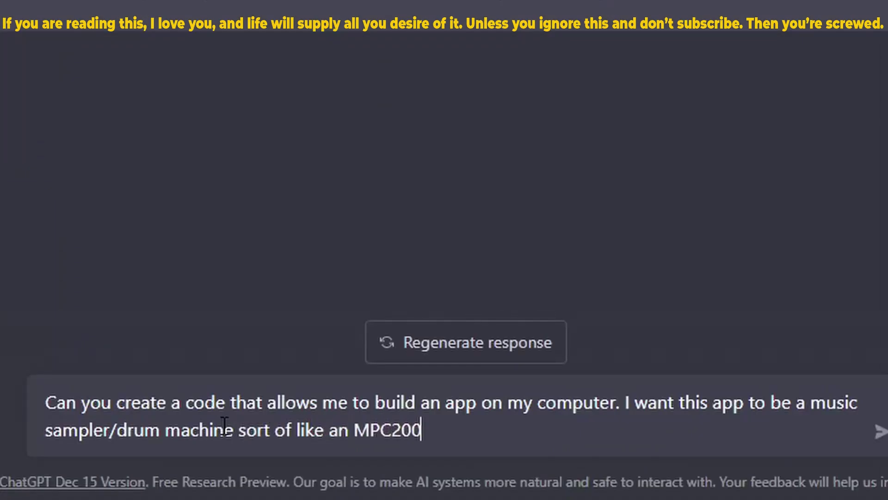
{"action": "type", "text": "."}
{"action": "key", "text": "Return"}
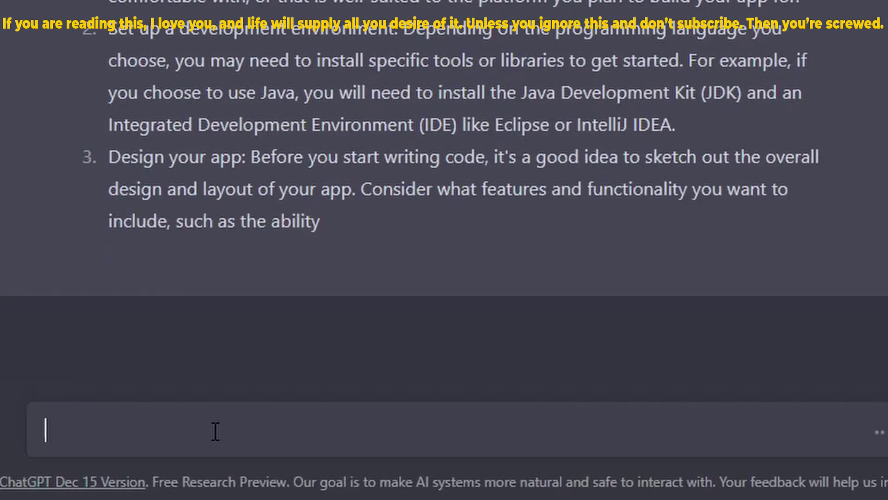
Ask ChatGPT "Can you write the code for me for a basic digital sampler/drum machine to get started".
{"action": "type", "text": "Can you"}
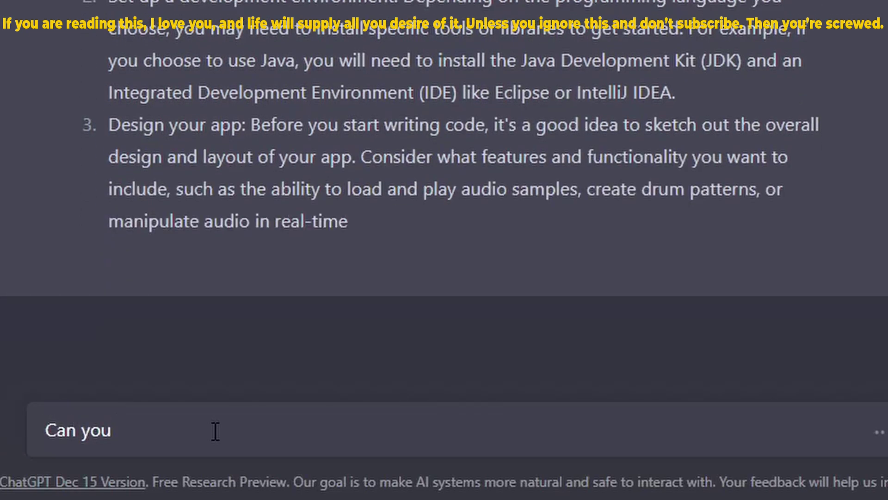
{"action": "type", "text": " write the code for "}
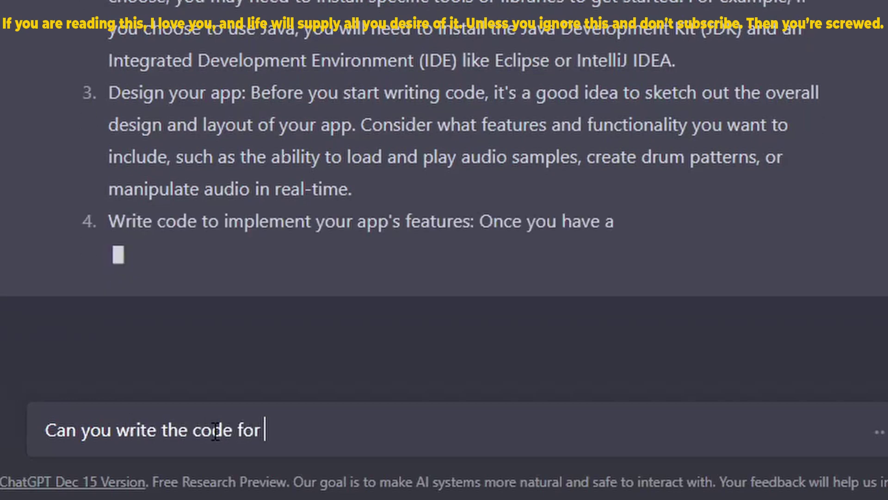
{"action": "type", "text": "me for a basic "}
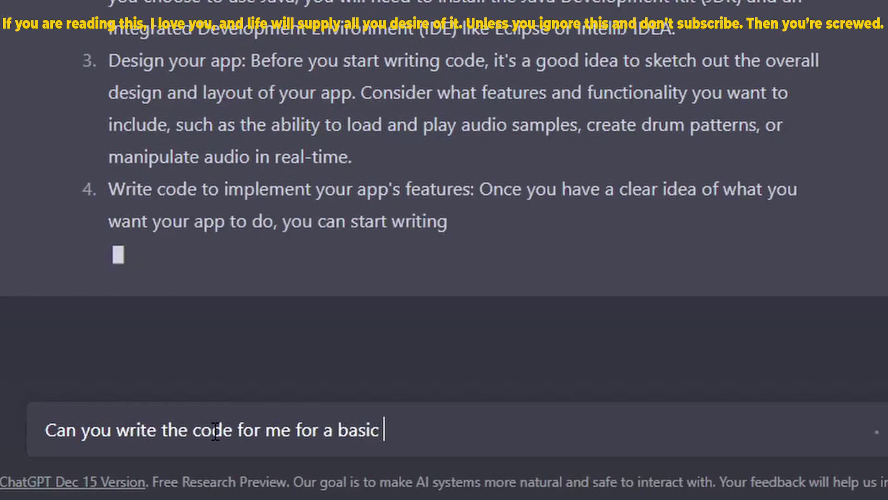
{"action": "type", "text": "digital "}
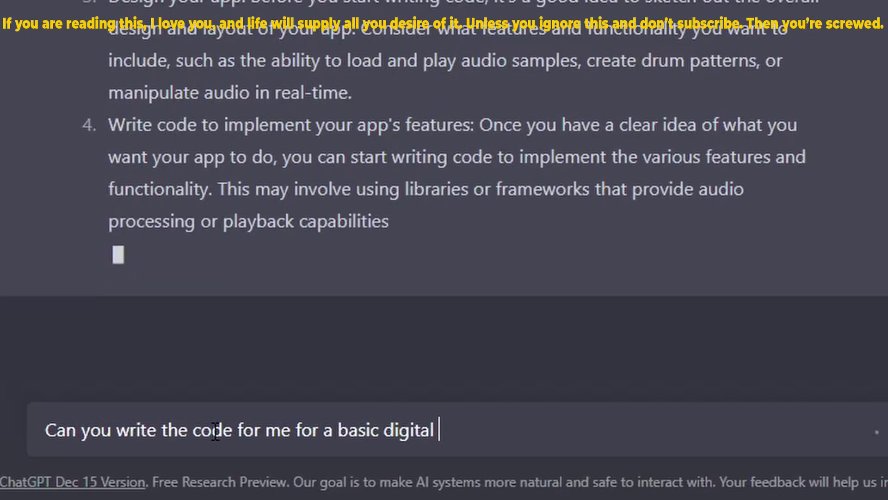
{"action": "type", "text": "sampler/"}
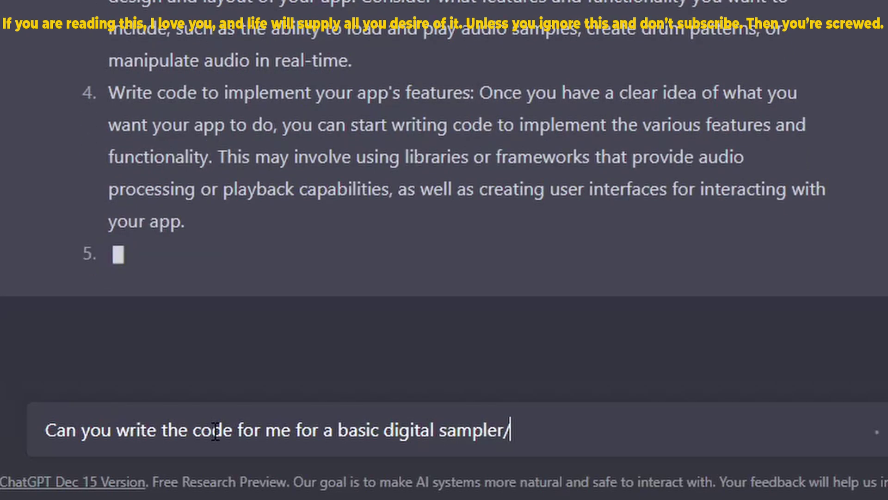
{"action": "type", "text": "drum machine t"}
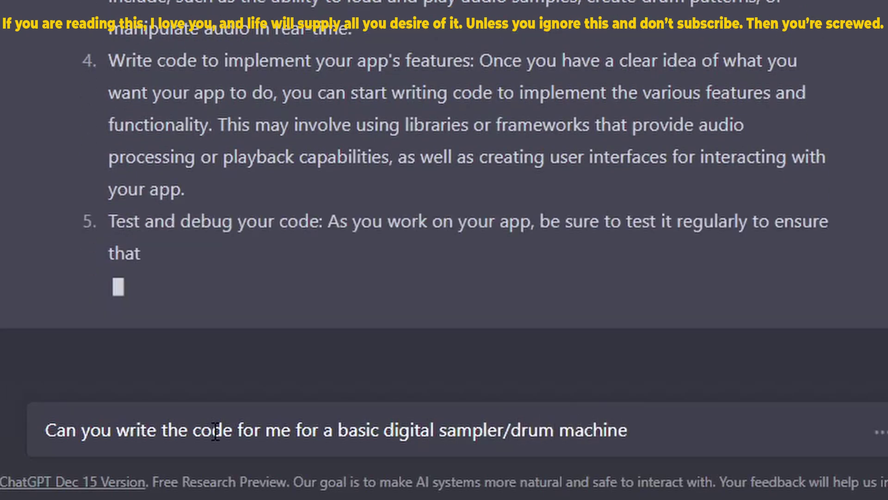
{"action": "type", "text": "o get started"}
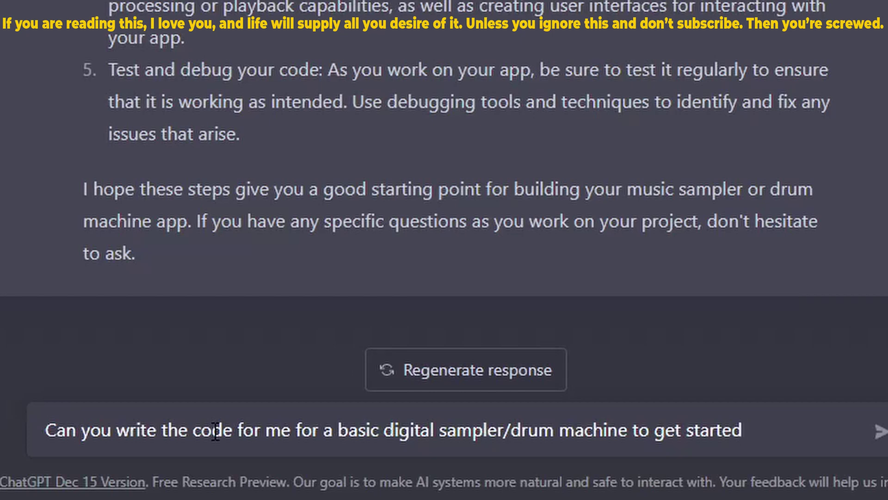
{"action": "key", "text": "Return"}
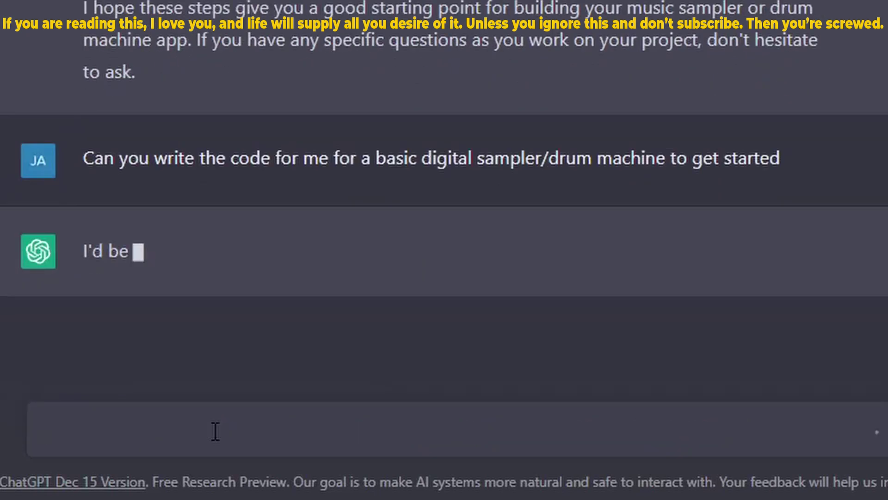